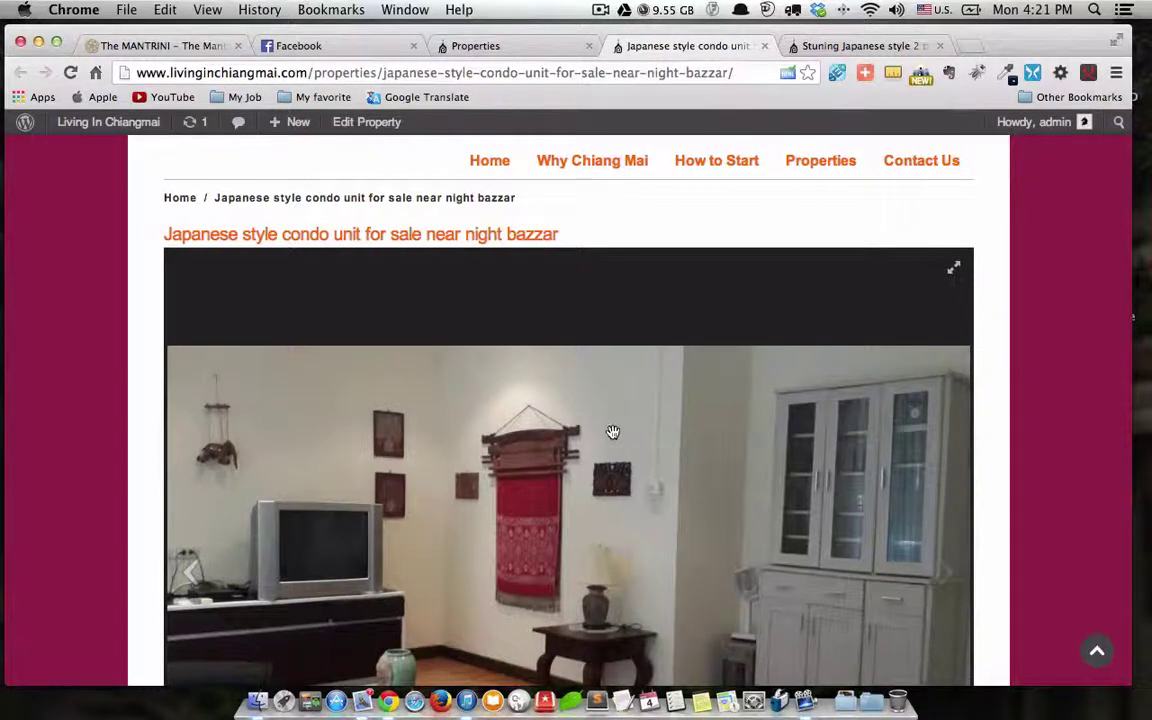
# - Browse the condo-for-sale listing and advance its photo gallery to the bedroom photo
pyautogui.scroll(-10, 613, 432)
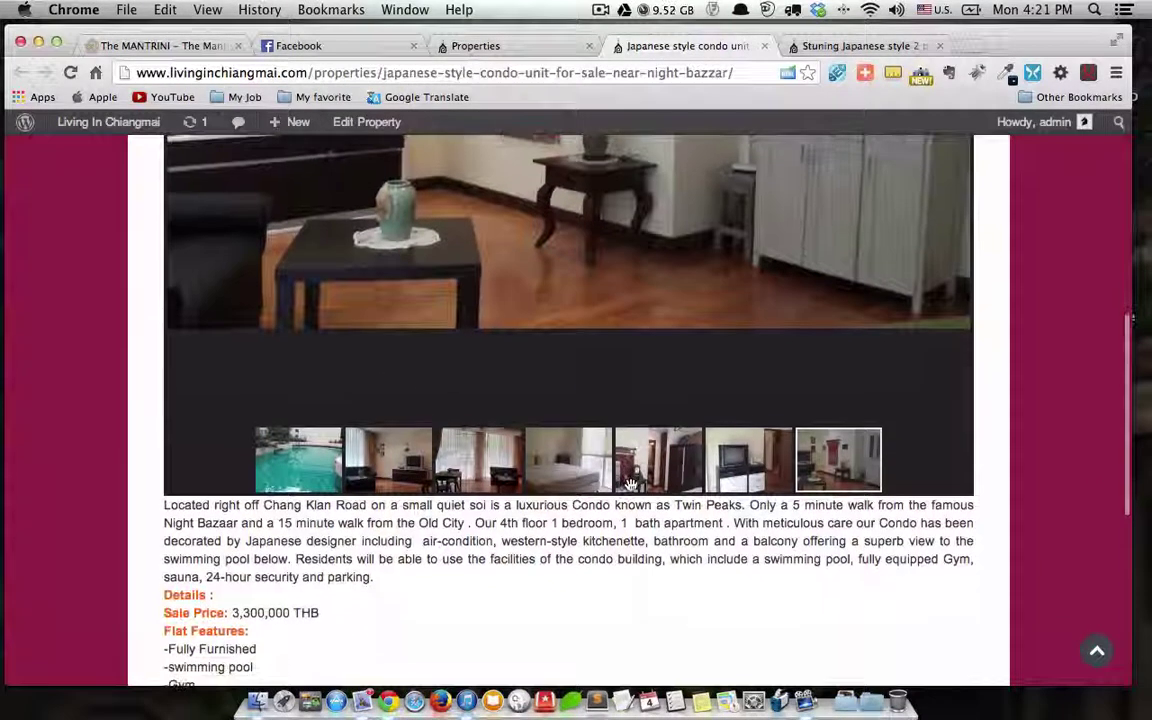
pyautogui.scroll(-7, 630, 485)
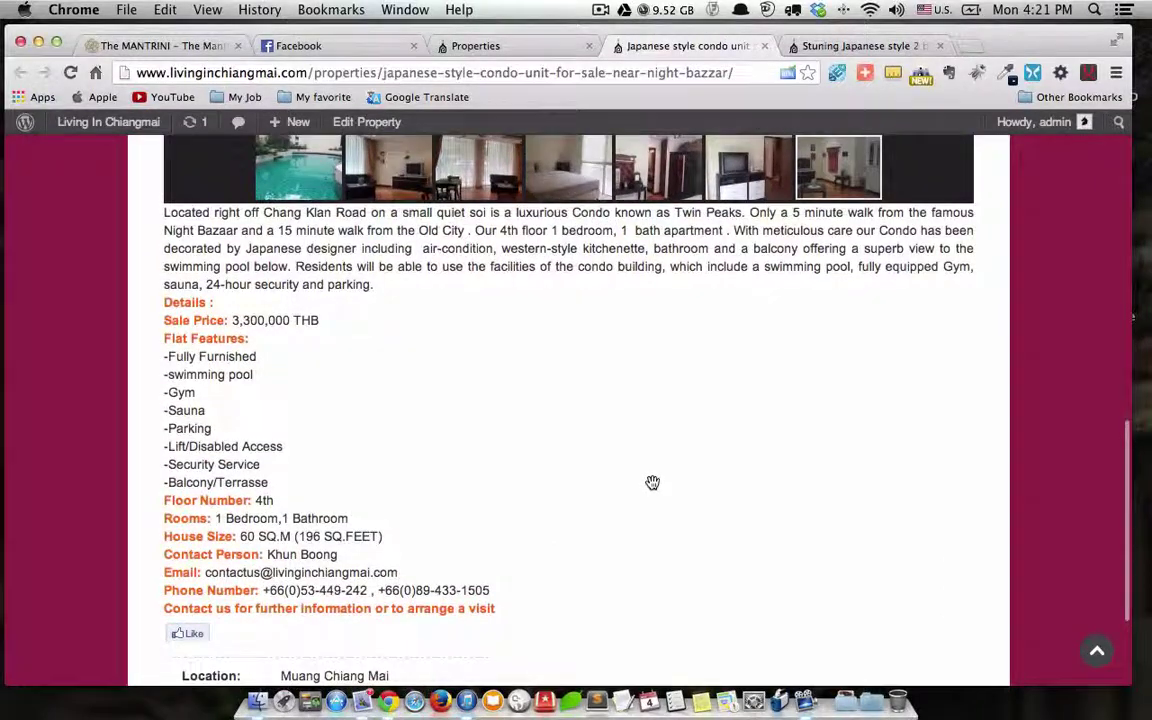
pyautogui.scroll(-4, 649, 483)
pyautogui.scroll(20, 646, 481)
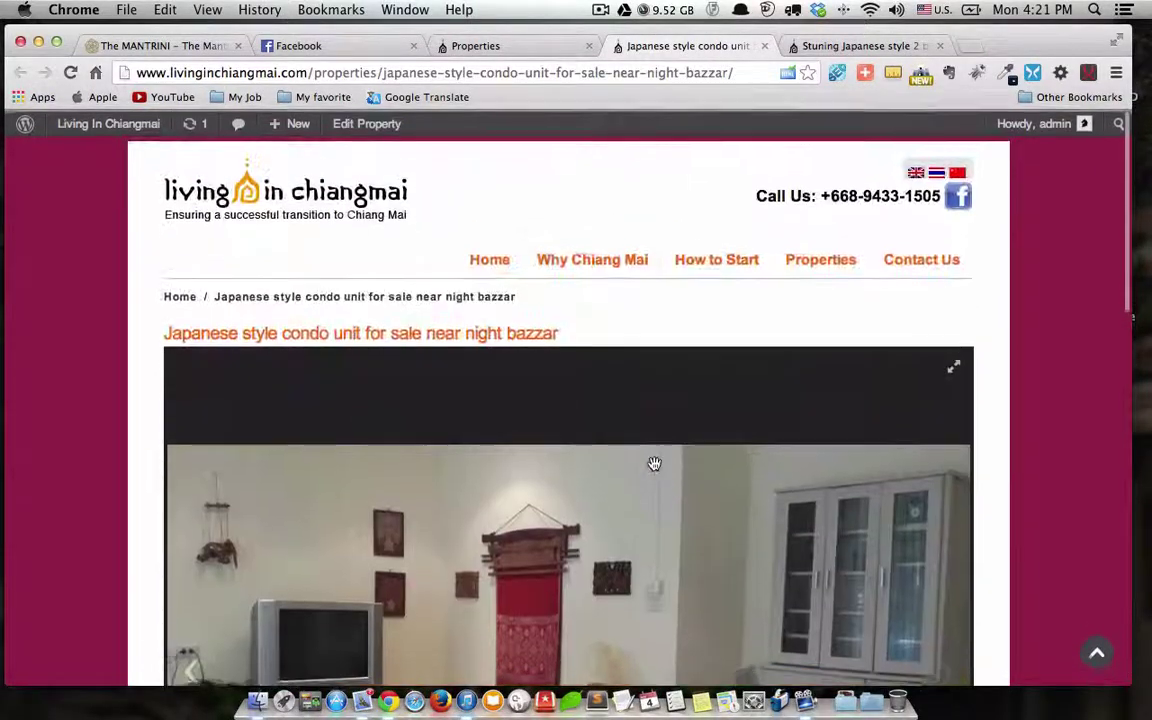
pyautogui.scroll(-5, 694, 250)
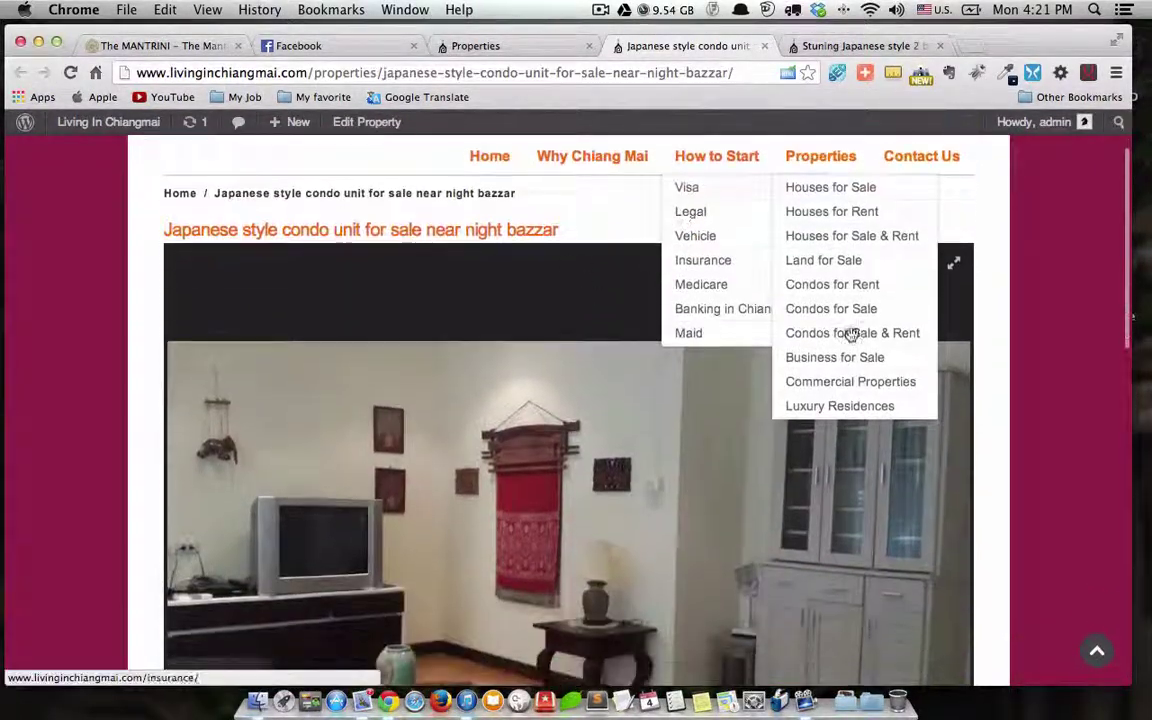
pyautogui.scroll(-10, 741, 347)
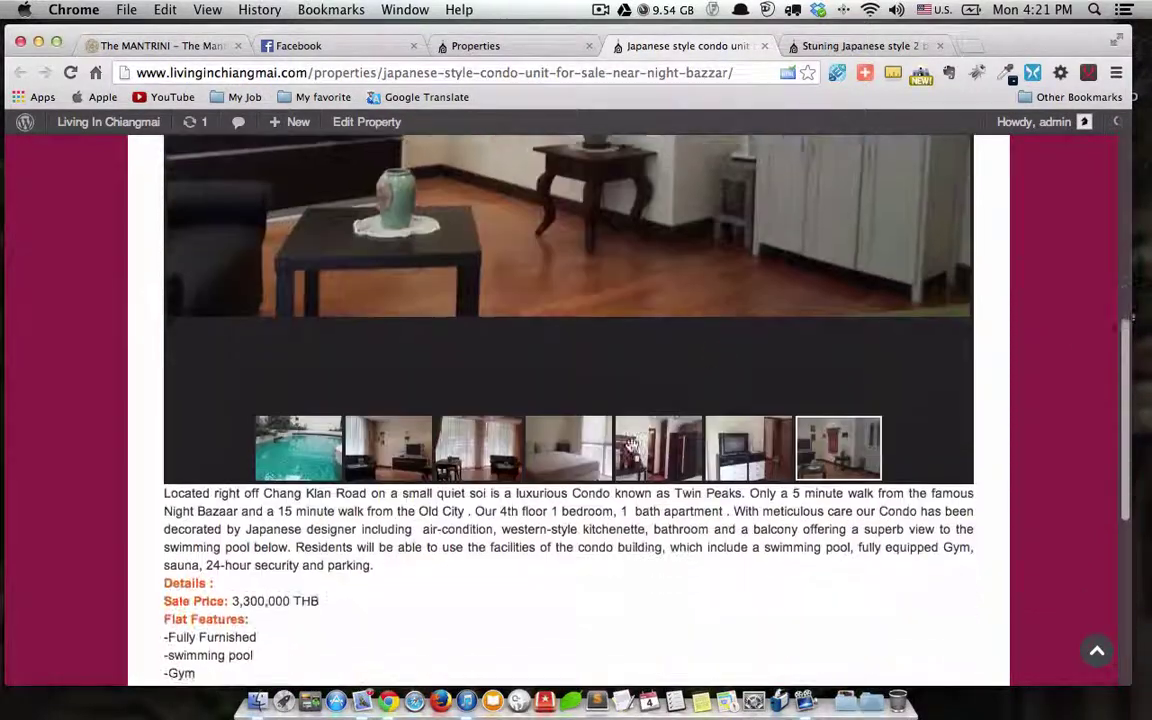
pyautogui.click(493, 413)
pyautogui.click(560, 405)
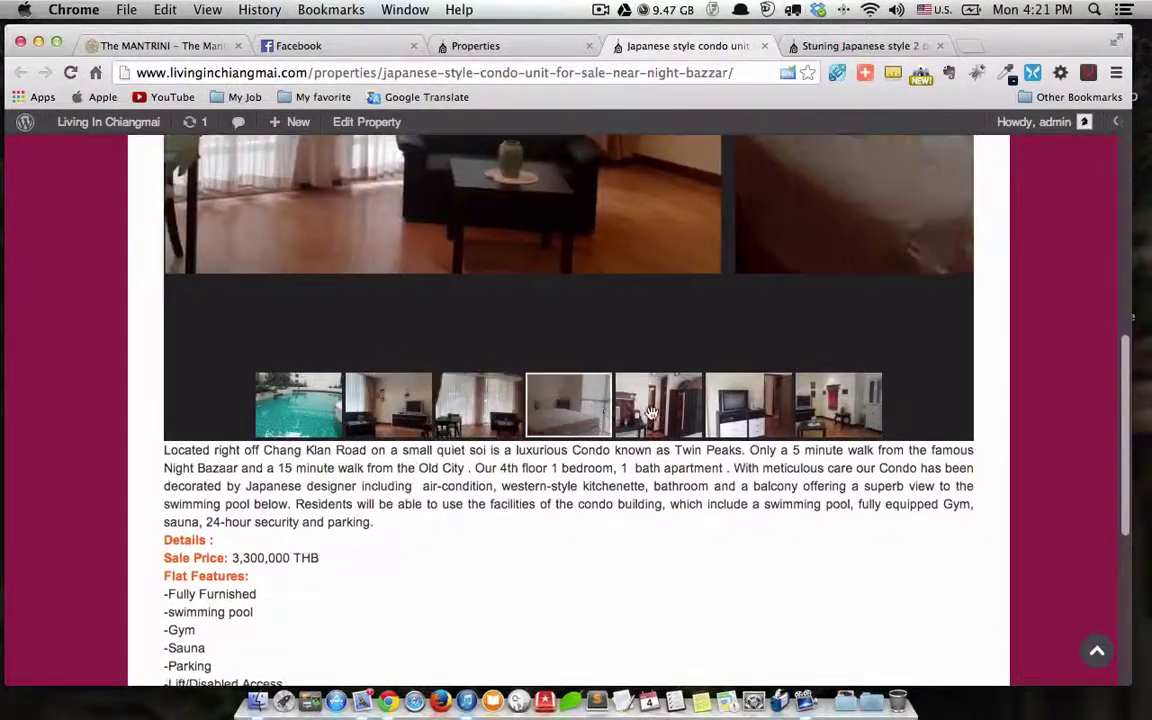
pyautogui.scroll(-9, 709, 415)
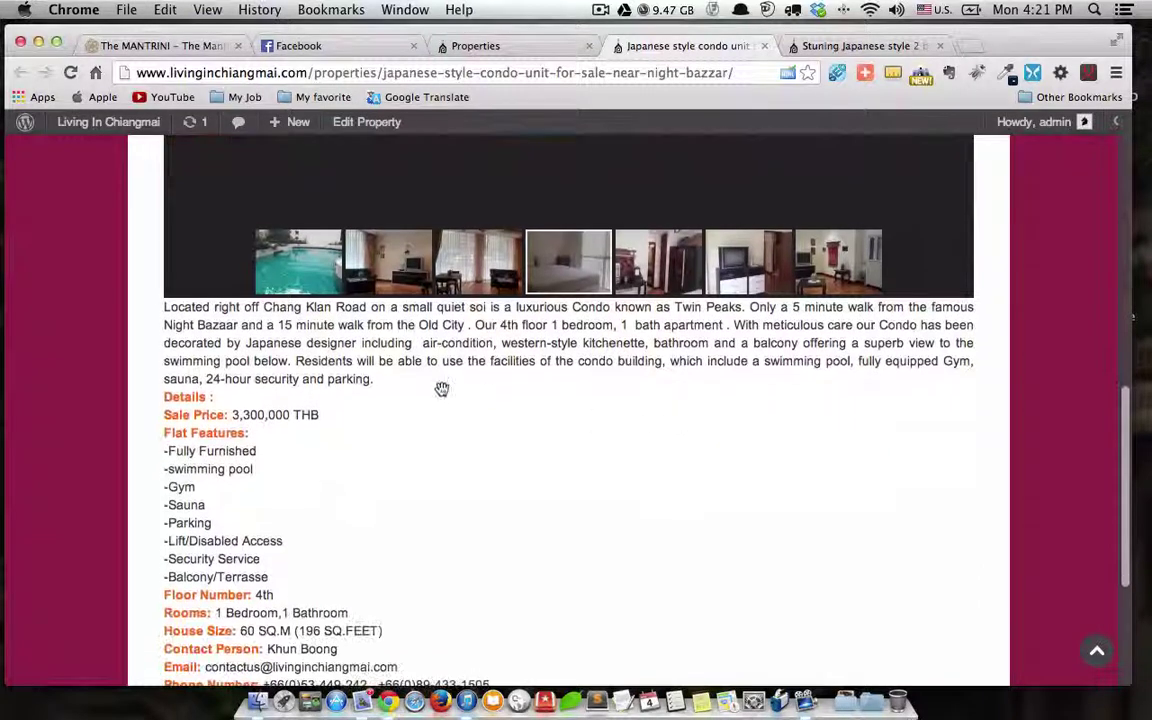
pyautogui.scroll(-3, 409, 306)
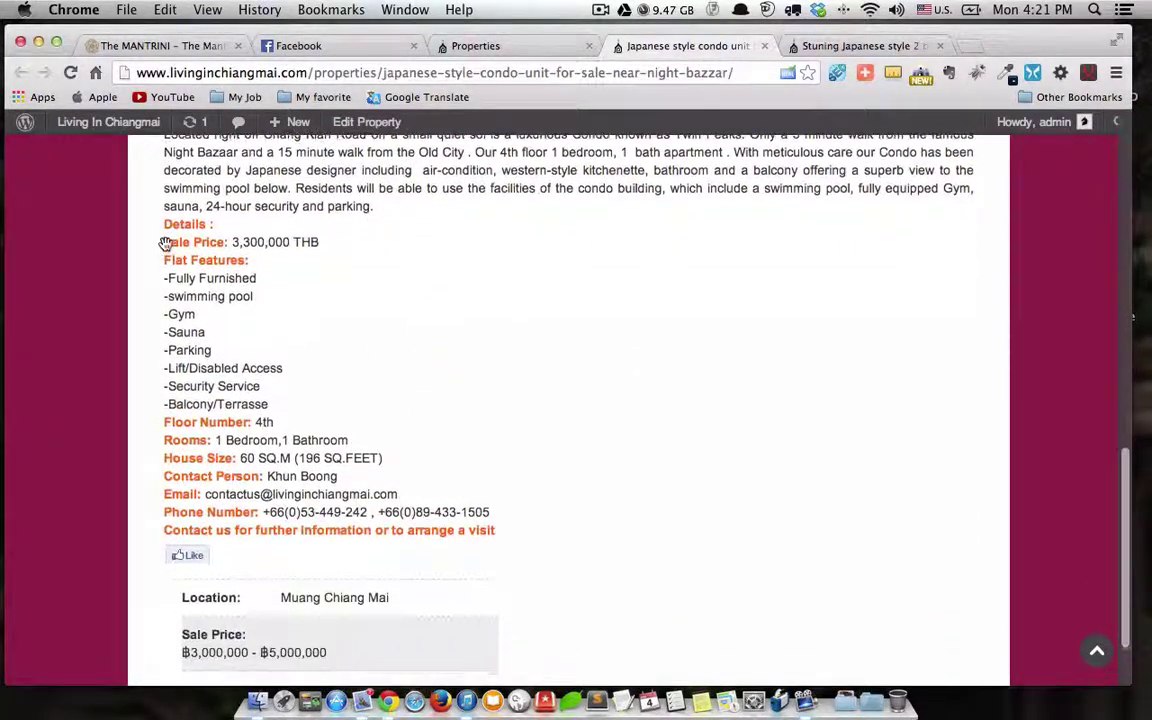
pyautogui.scroll(-2, 416, 538)
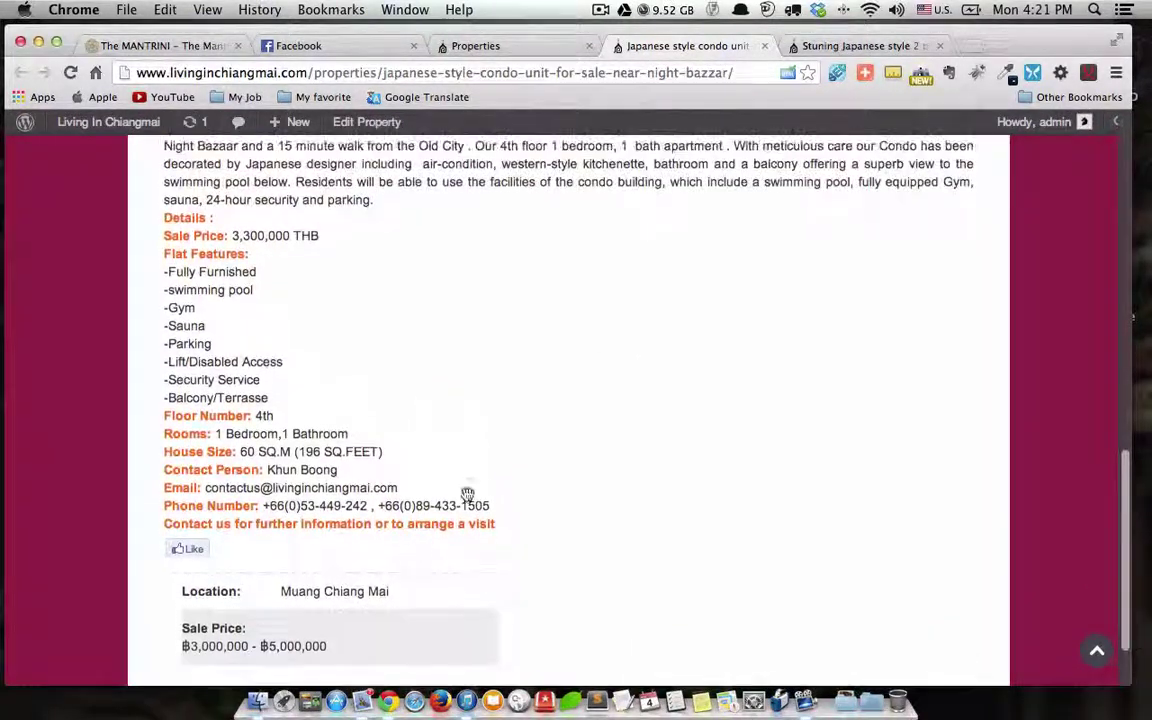
# - Switch to the Stuning Japanese style 2 bedroom rental listing and compare it with the condo listing
pyautogui.click(873, 47)
pyautogui.scroll(-8, 684, 424)
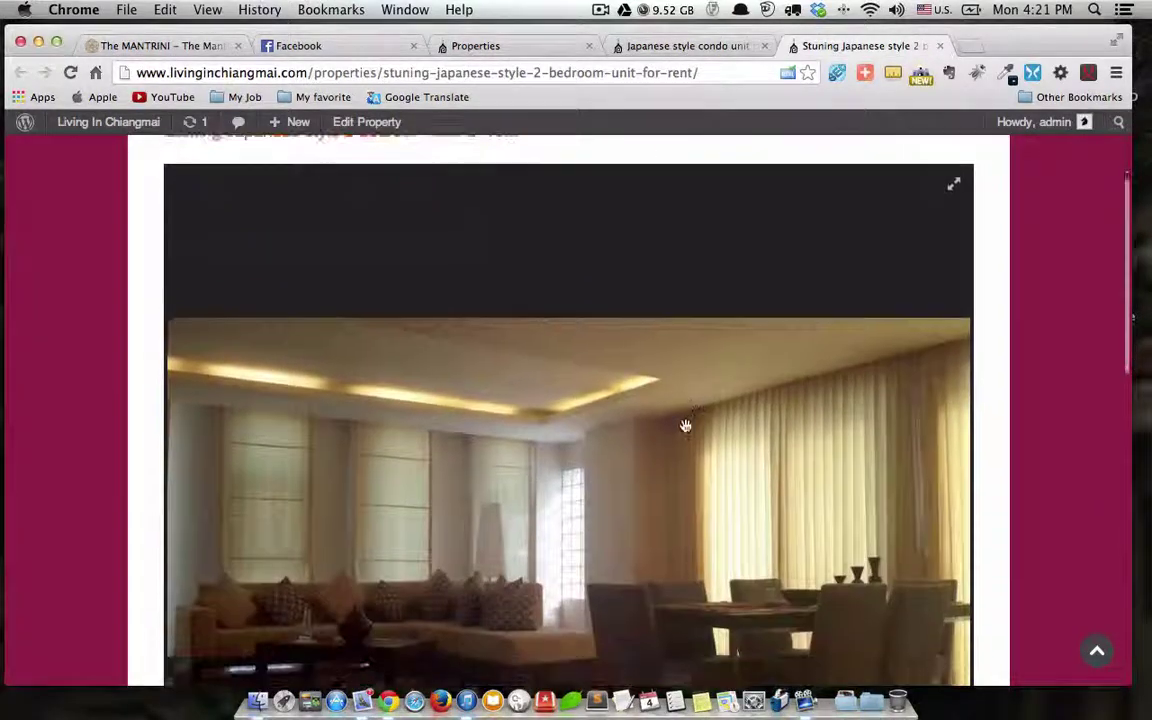
pyautogui.scroll(-4, 670, 420)
pyautogui.scroll(1, 620, 450)
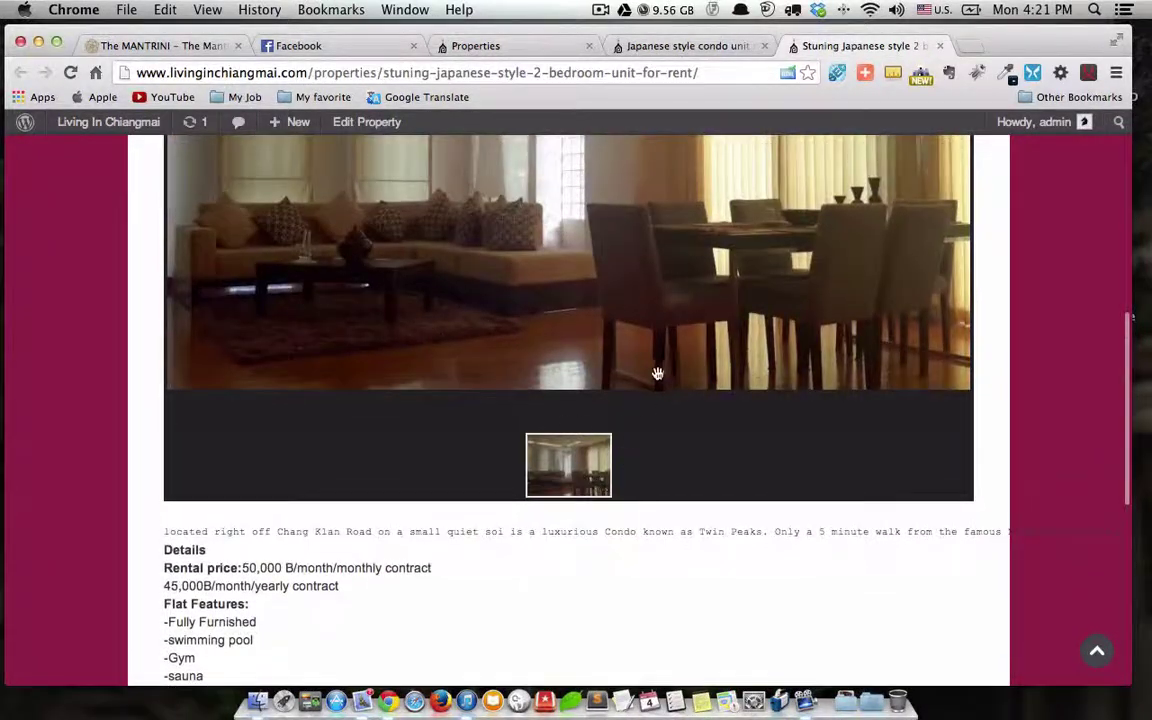
pyautogui.scroll(4, 654, 374)
pyautogui.scroll(-4, 652, 375)
pyautogui.hotkey('ctrl', 'shift', 'Tab')
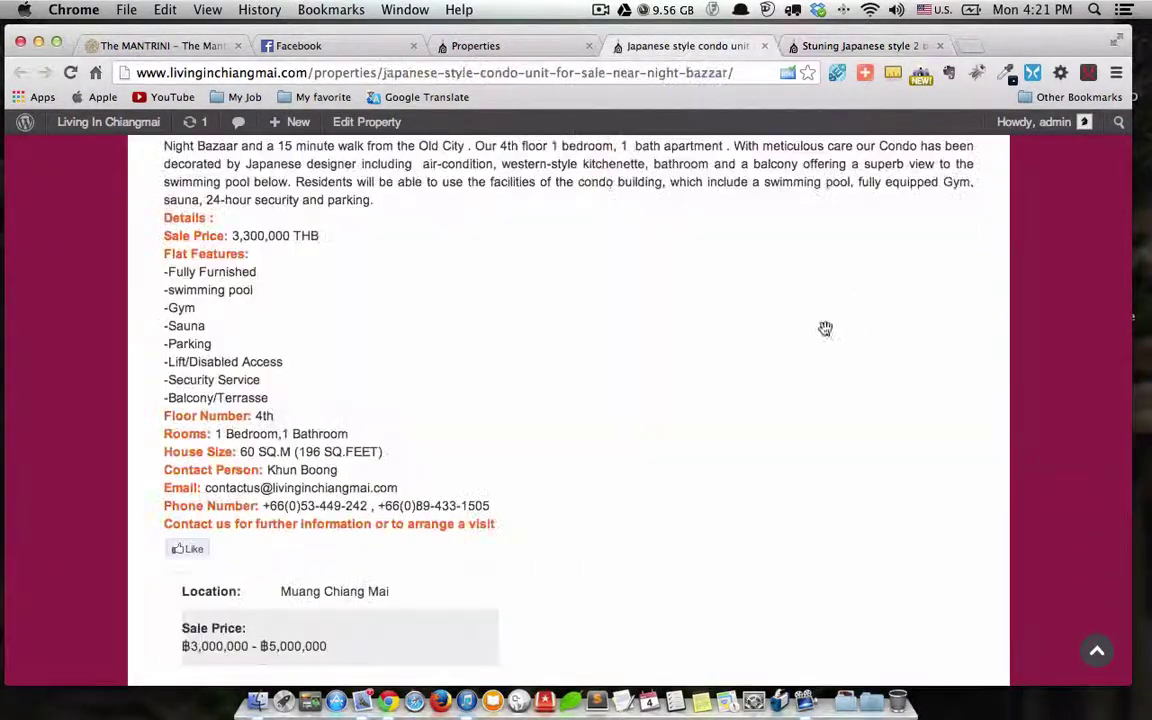
pyautogui.scroll(5, 800, 330)
pyautogui.hotkey('ctrl', 'Tab')
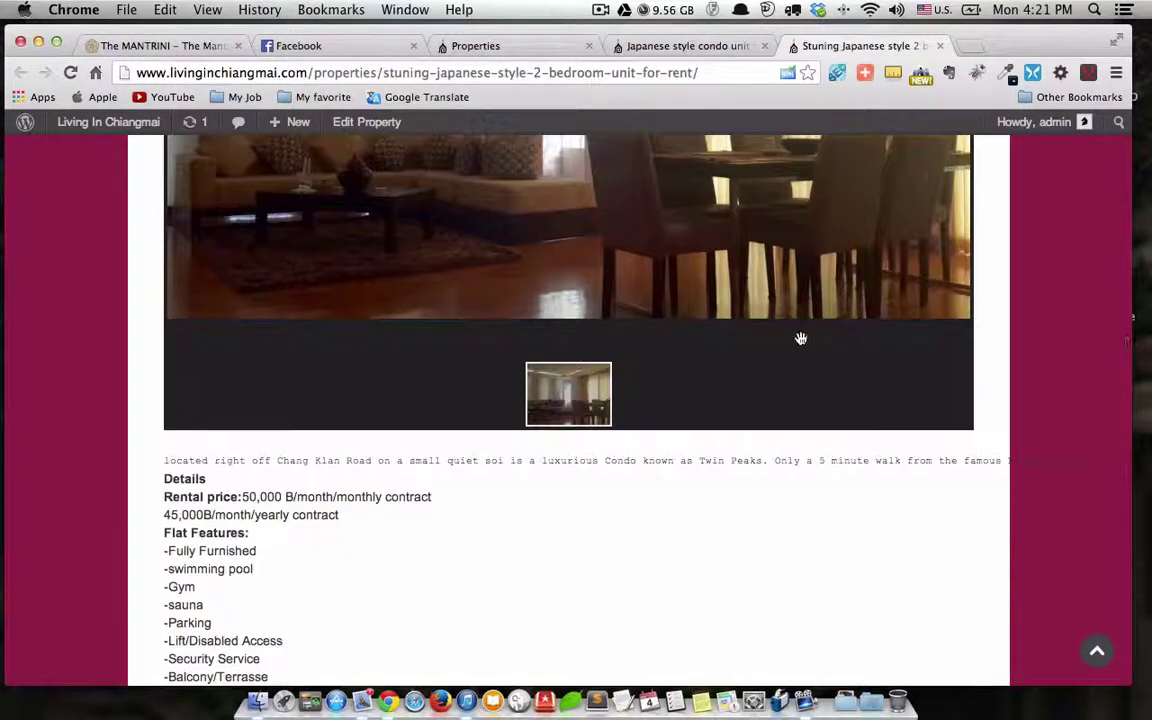
pyautogui.scroll(-4, 715, 344)
pyautogui.scroll(3, 713, 343)
# - Select the code-formatted description line and scroll across its full unwrapped length
pyautogui.moveTo(185, 247); pyautogui.dragTo(1062, 253)
pyautogui.hscroll(5, 956, 372)
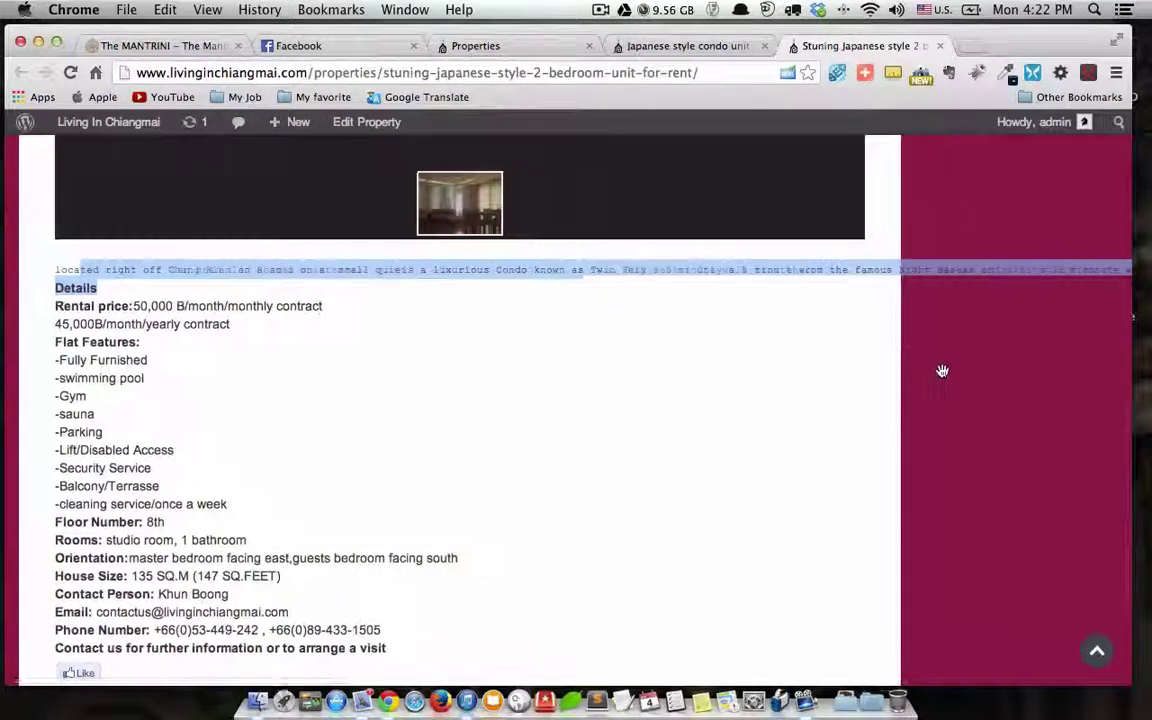
pyautogui.hscroll(-4, 864, 365)
pyautogui.hscroll(-1, 897, 365)
pyautogui.scroll(3, 897, 365)
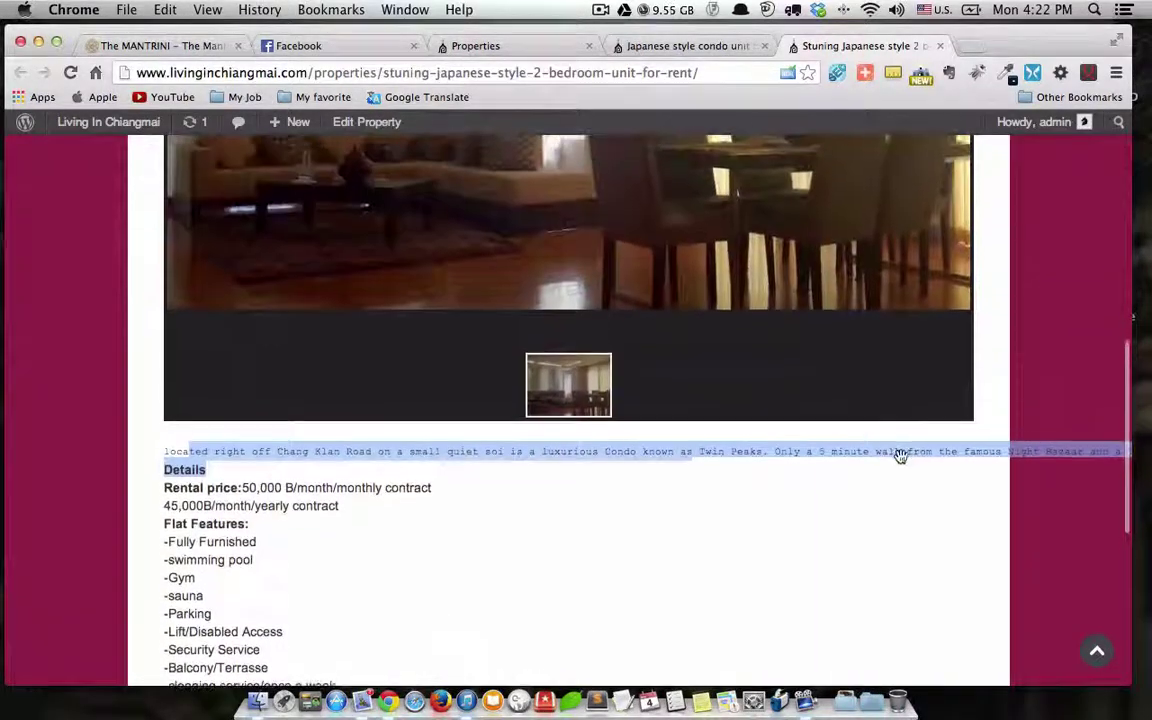
pyautogui.scroll(-1, 890, 452)
pyautogui.scroll(5, 757, 404)
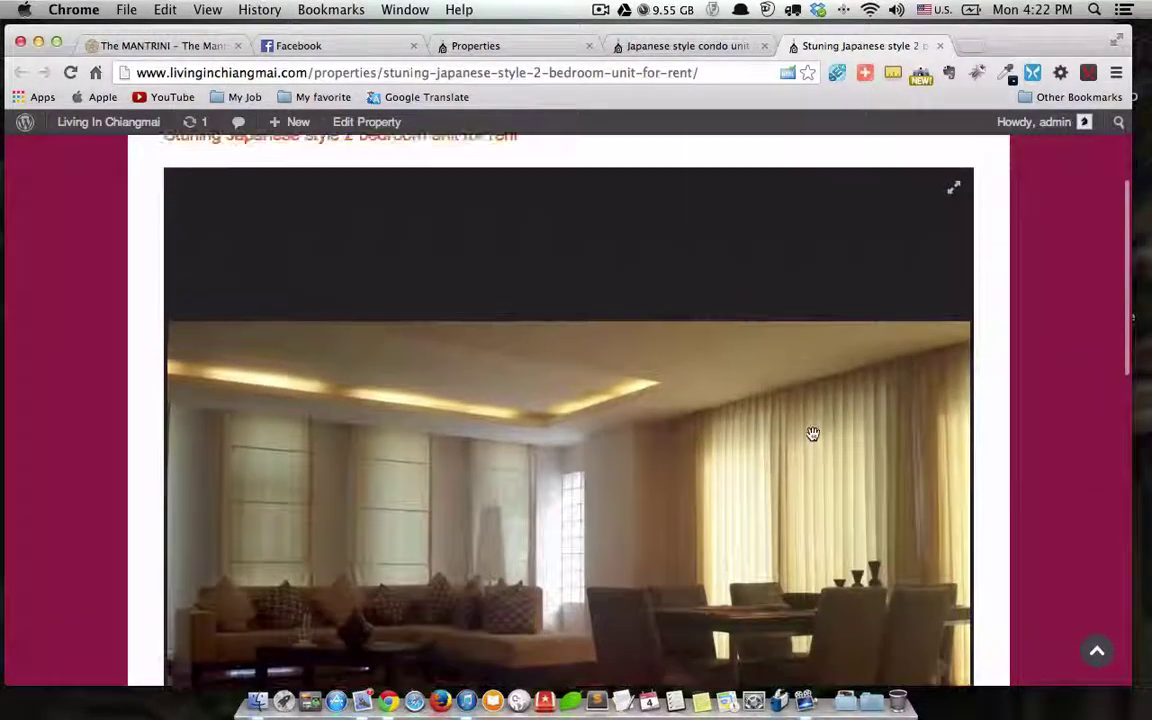
pyautogui.scroll(-2, 812, 432)
pyautogui.scroll(-5, 522, 258)
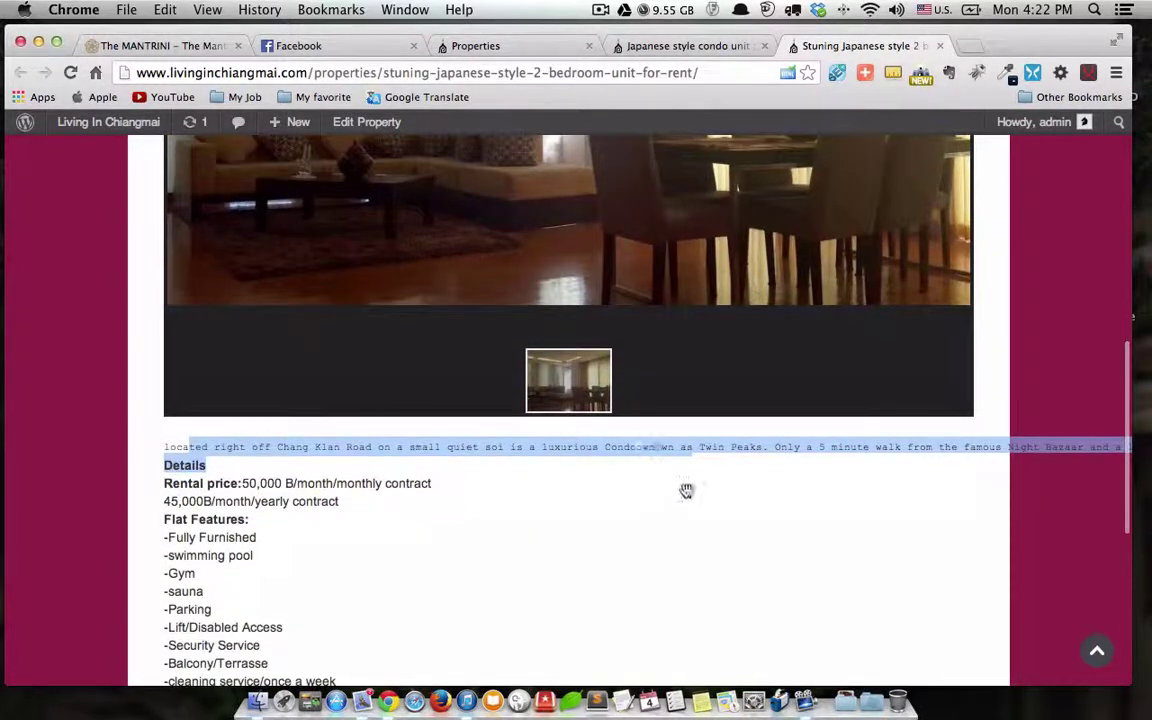
# - Open the rental listing's Edit Property screen, with a blank TextEdit document placed to the right
pyautogui.keyDown('super'); pyautogui.click(362, 122); pyautogui.keyUp('super')
pyautogui.click(950, 45)
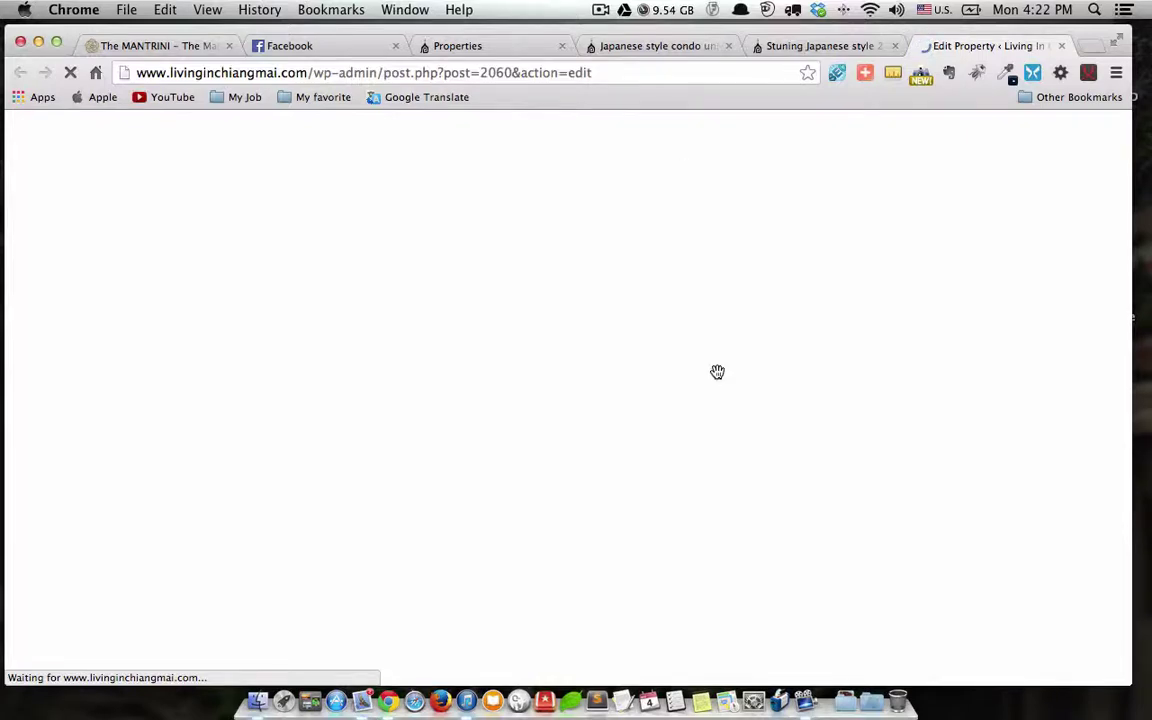
pyautogui.click(628, 675)
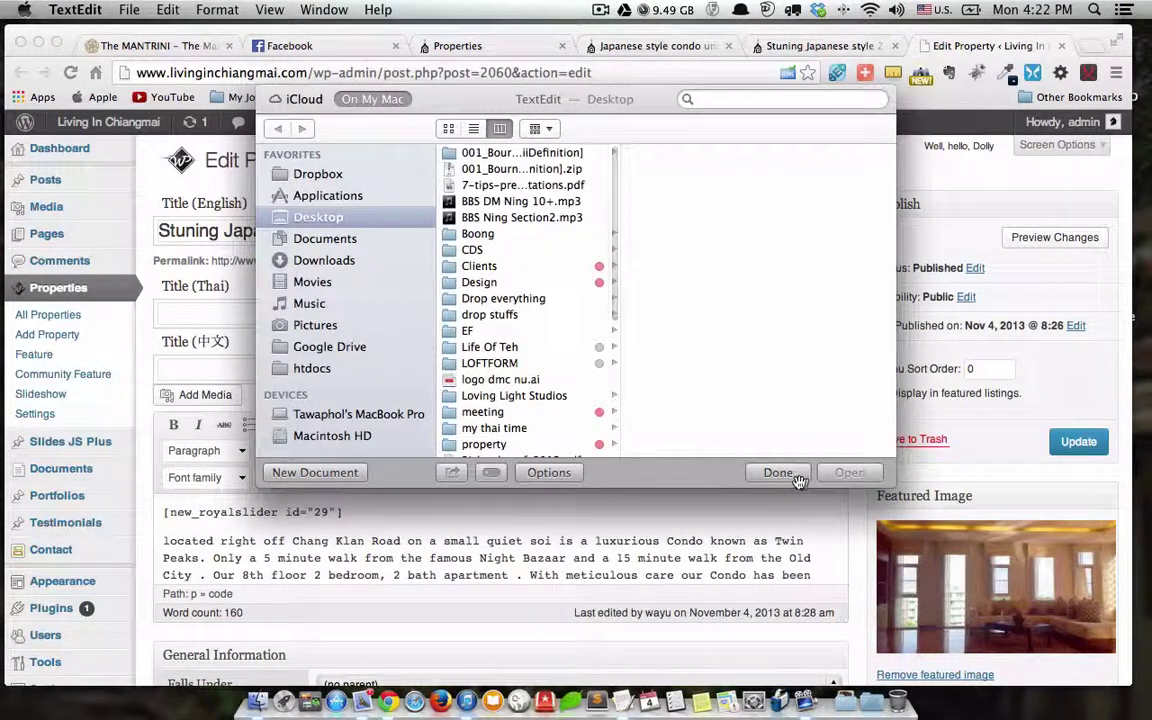
pyautogui.click(296, 472)
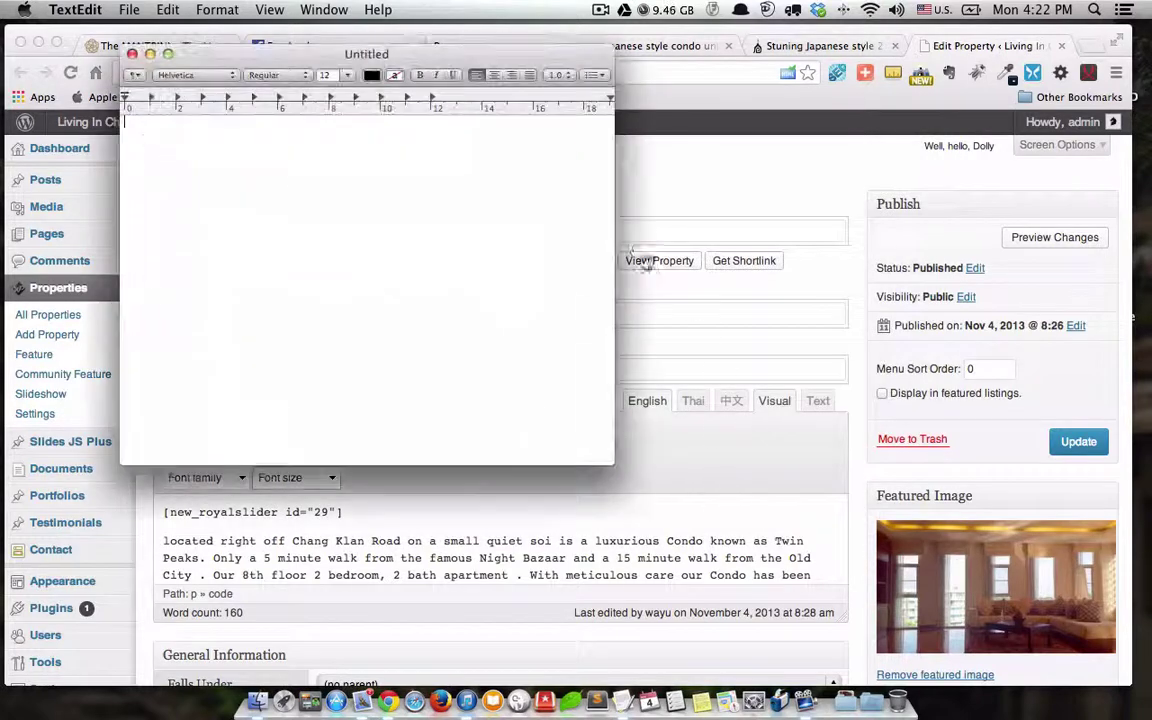
pyautogui.moveTo(494, 55); pyautogui.dragTo(957, 141)
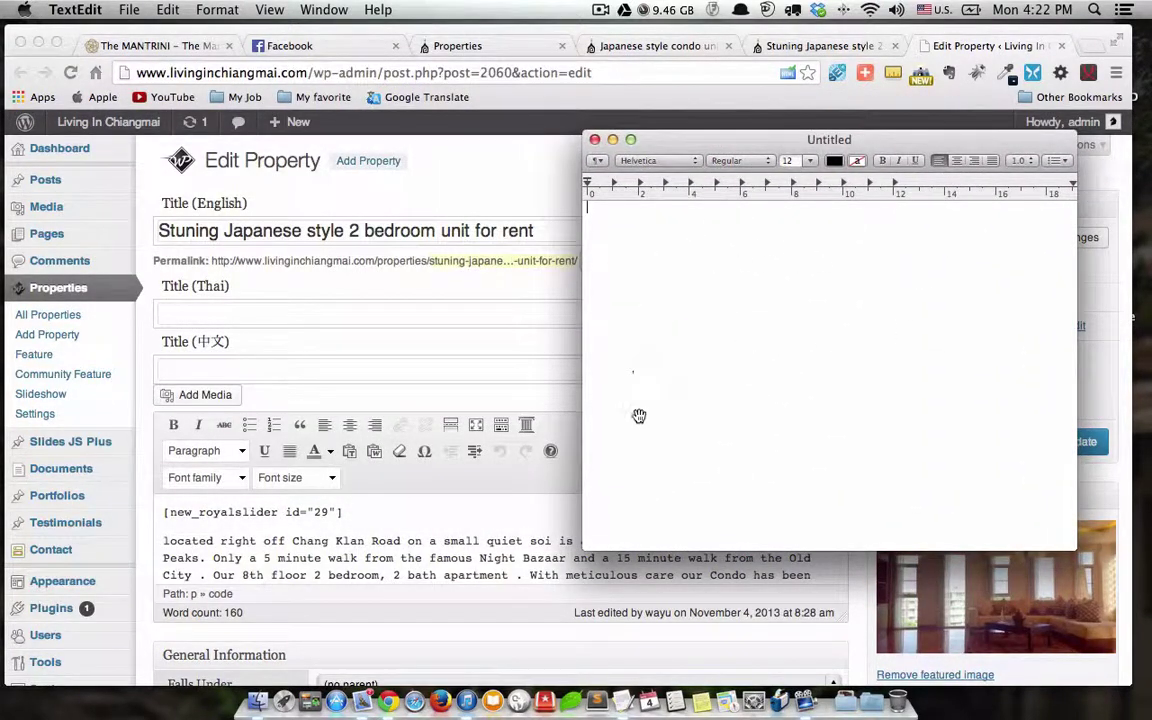
pyautogui.click(440, 514)
pyautogui.scroll(-5, 453, 517)
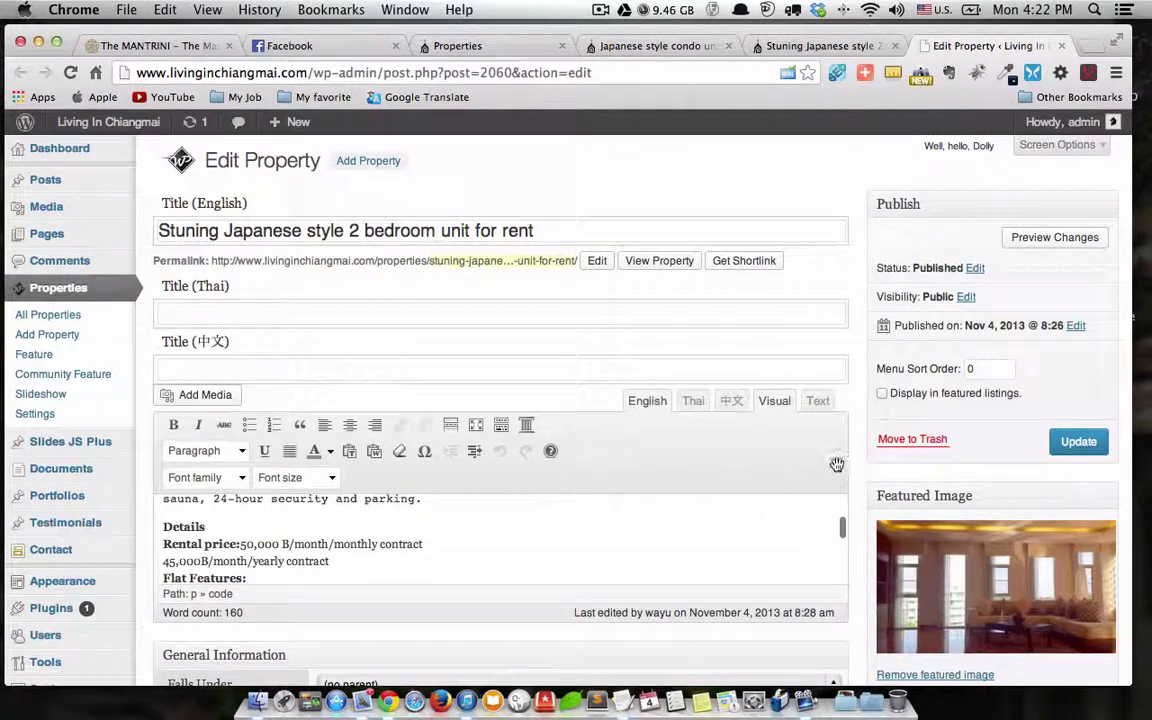
# - Select and copy the whole description, from the [new_royalslider id="29"] line through Flat Features
pyautogui.scroll(-3, 836, 465)
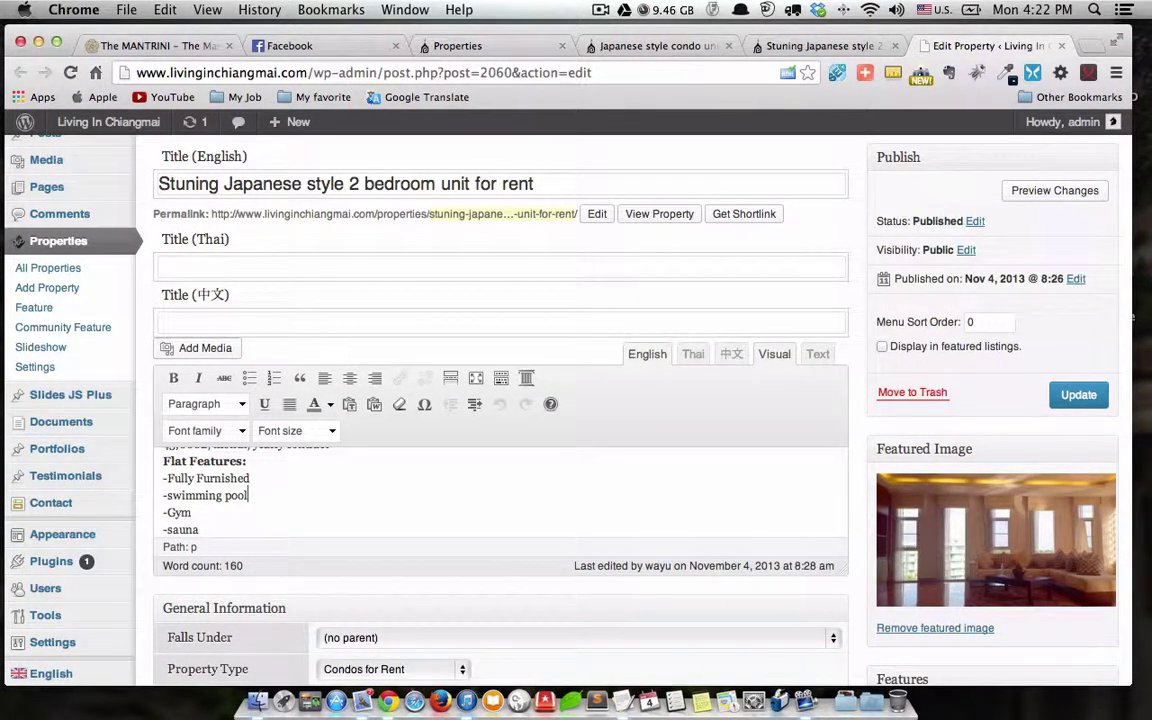
pyautogui.press('super+a')
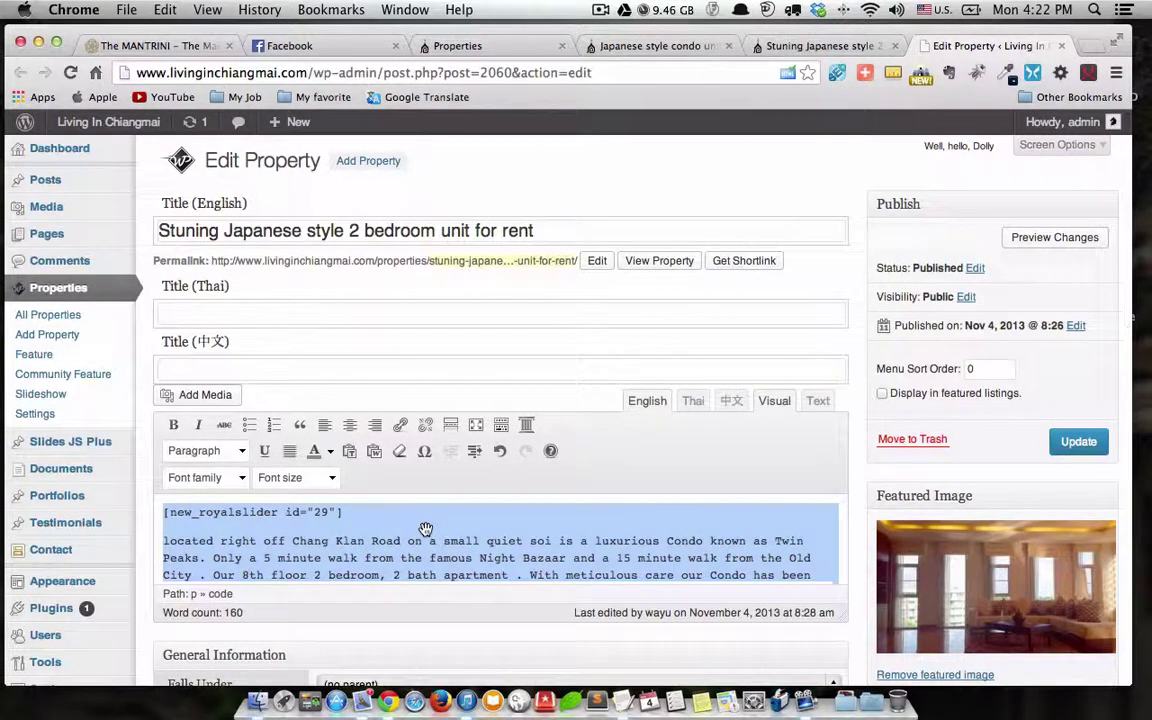
pyautogui.rightClick(318, 540)
pyautogui.click(382, 320)
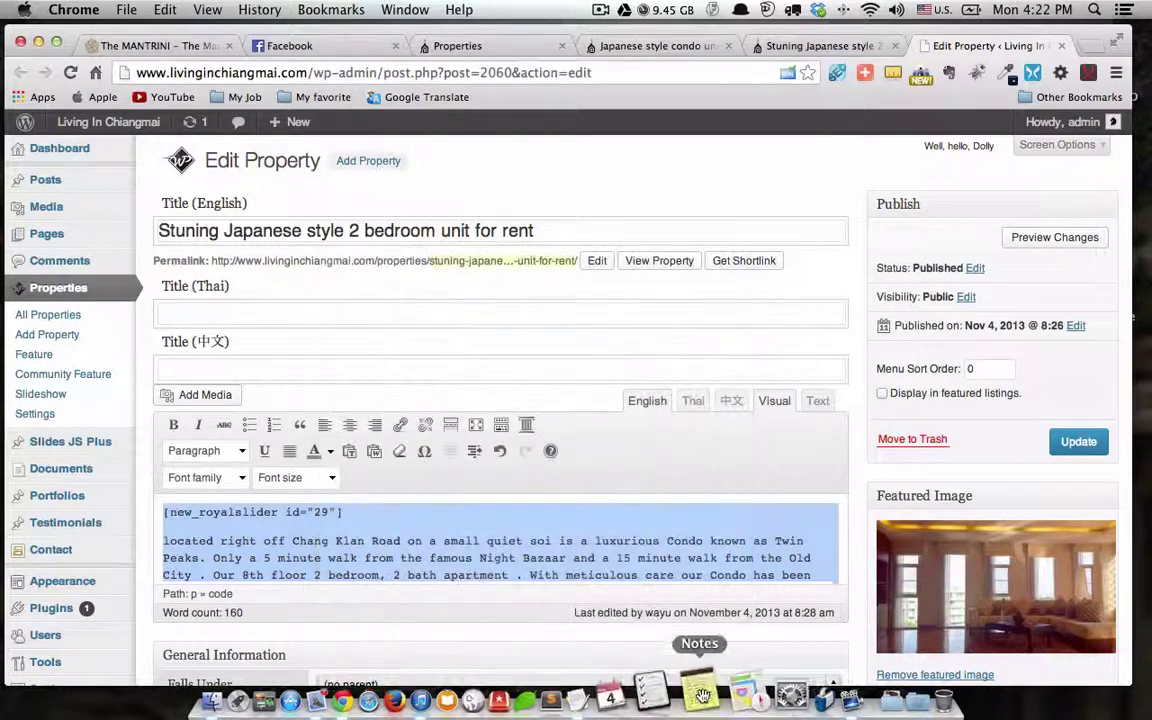
# - Paste the copied listing description into the blank TextEdit document
pyautogui.click(625, 678)
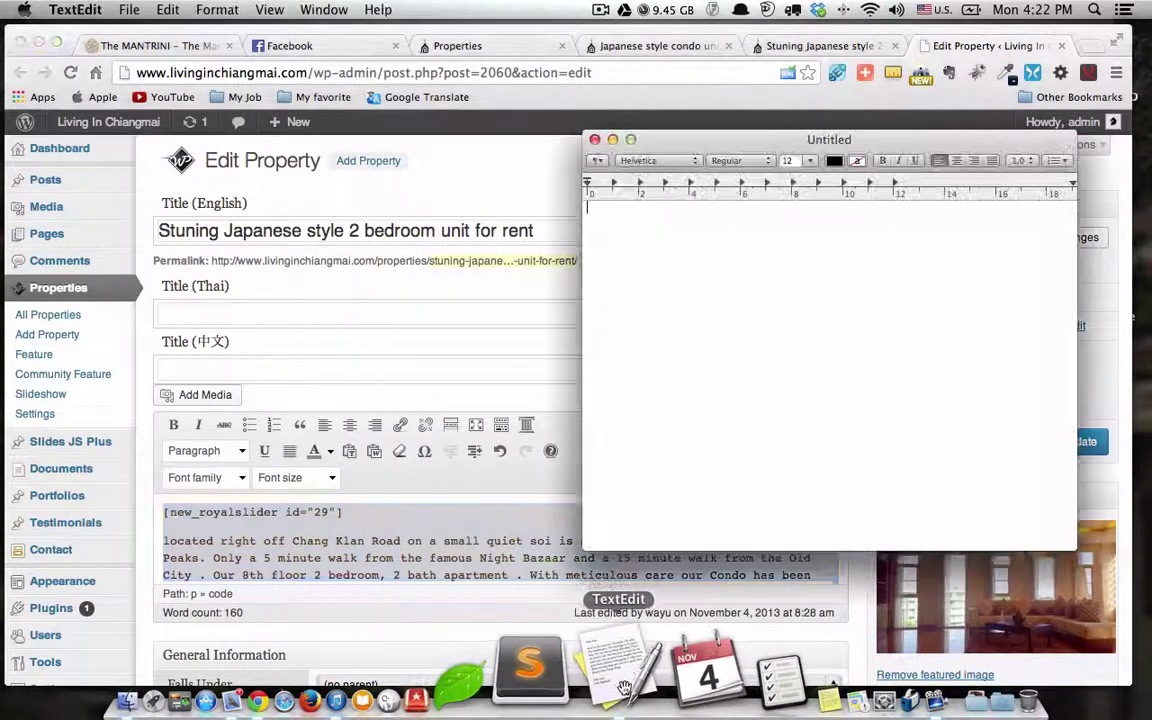
pyautogui.press('super+v')
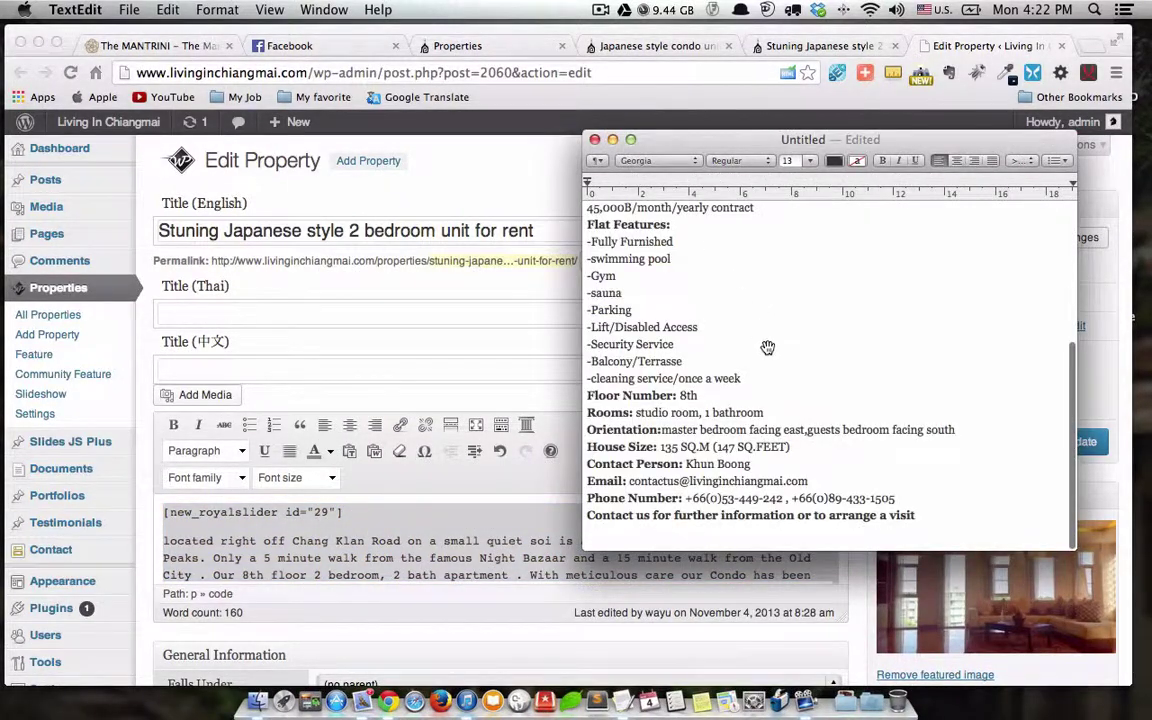
pyautogui.scroll(10, 764, 350)
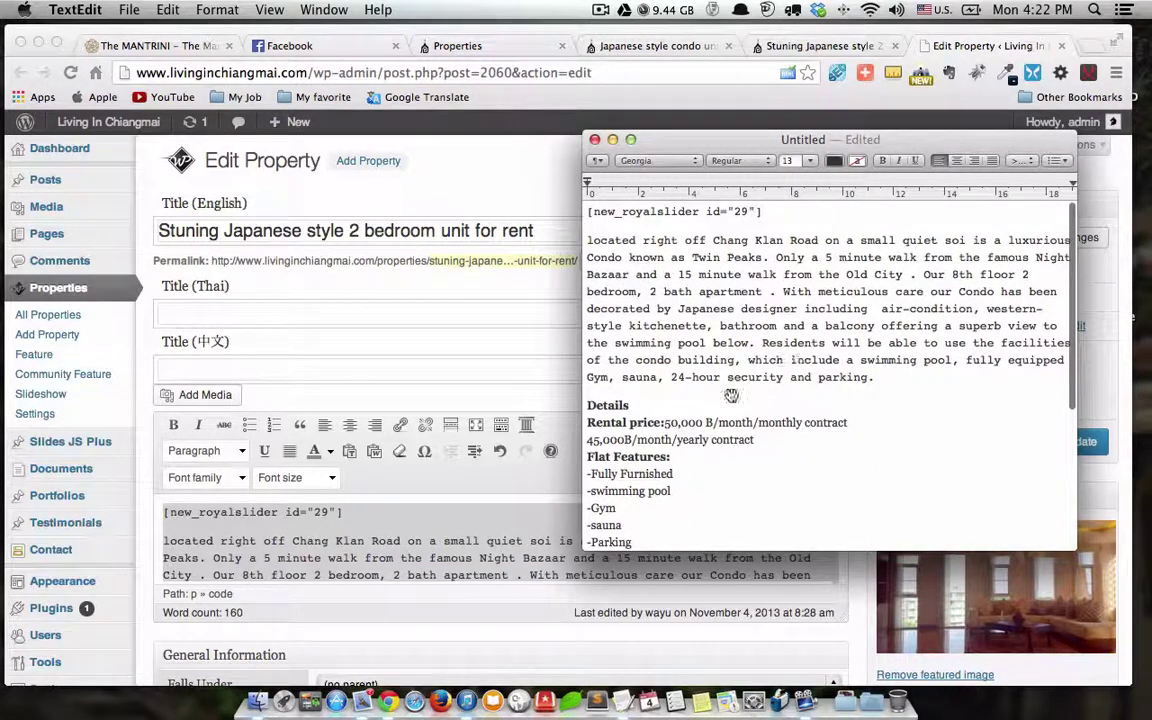
pyautogui.scroll(-5, 715, 380)
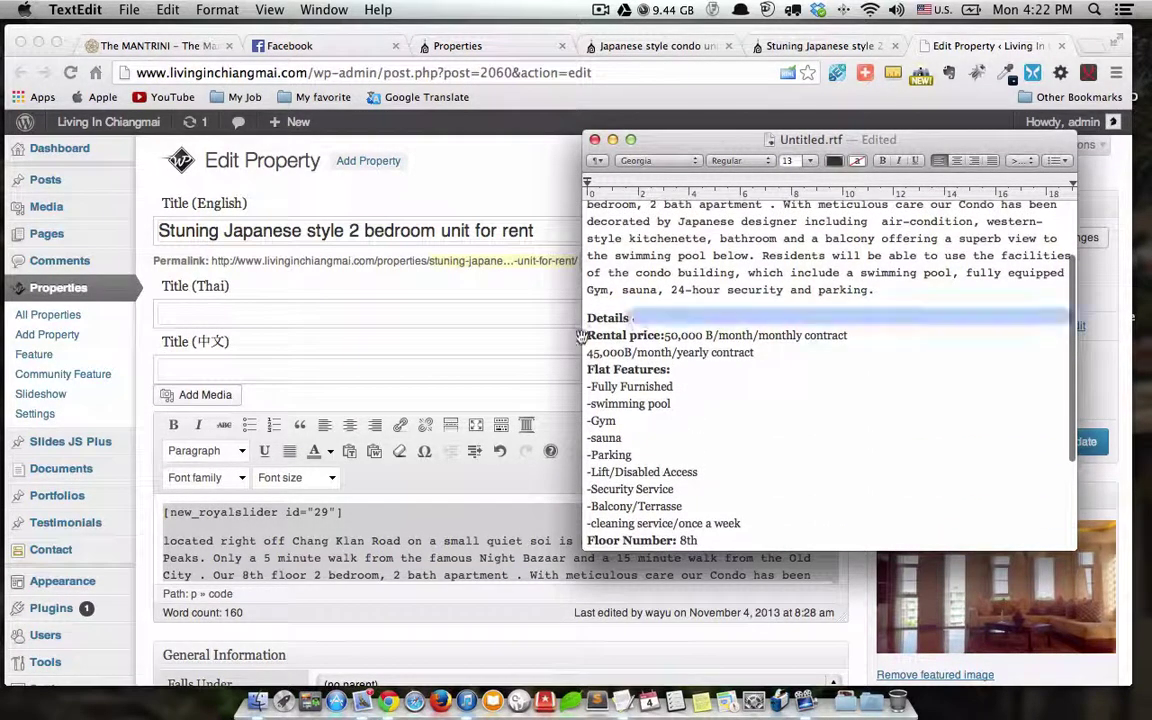
# - Inspect the pasted text by selecting the Rental price to Gym lines and the word Details
pyautogui.moveTo(616, 421); pyautogui.dragTo(579, 331)
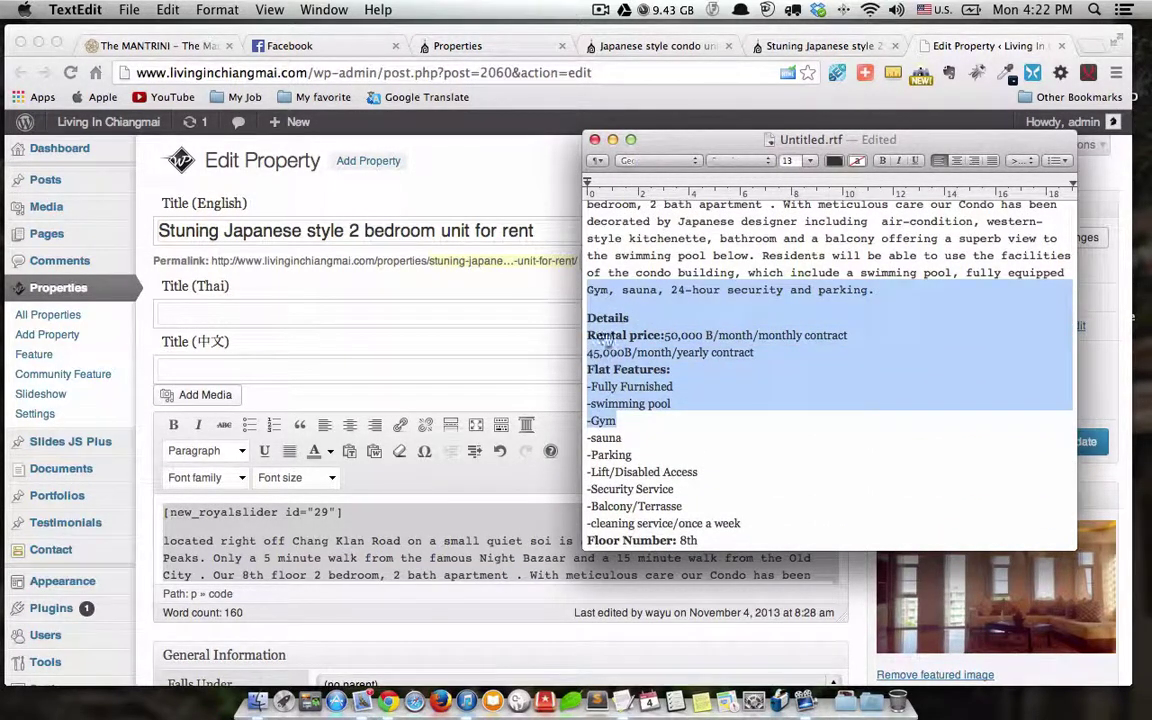
pyautogui.click(650, 366)
pyautogui.scroll(1, 630, 334)
pyautogui.doubleClick(610, 354)
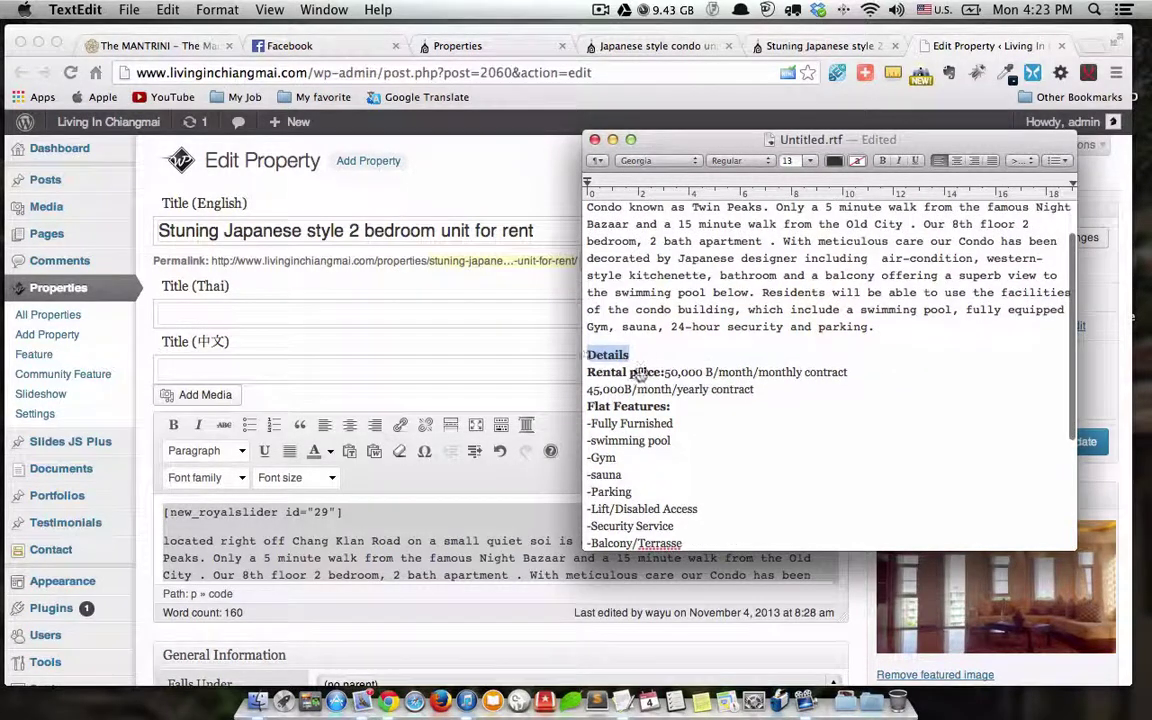
pyautogui.scroll(-4, 648, 380)
pyautogui.moveTo(648, 386); pyautogui.dragTo(589, 337)
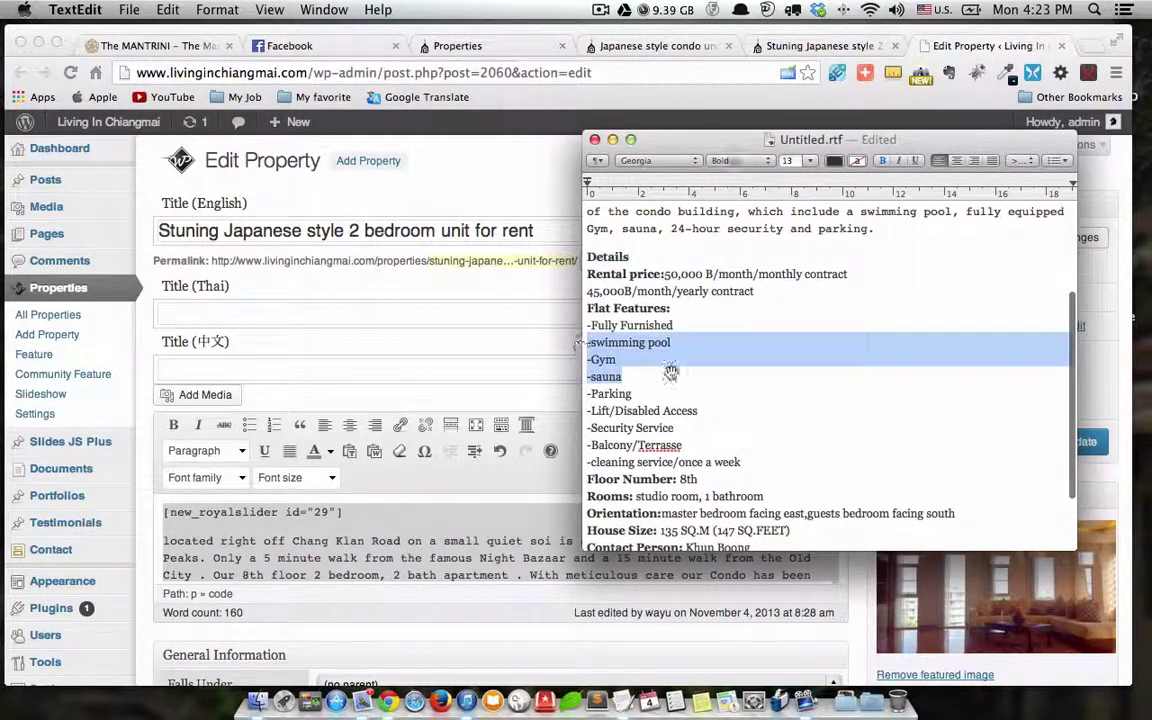
pyautogui.click(848, 404)
pyautogui.scroll(2, 845, 405)
# - Move the TextEdit window over the WordPress editor and enlarge it to show more text
pyautogui.moveTo(897, 134); pyautogui.dragTo(714, 84)
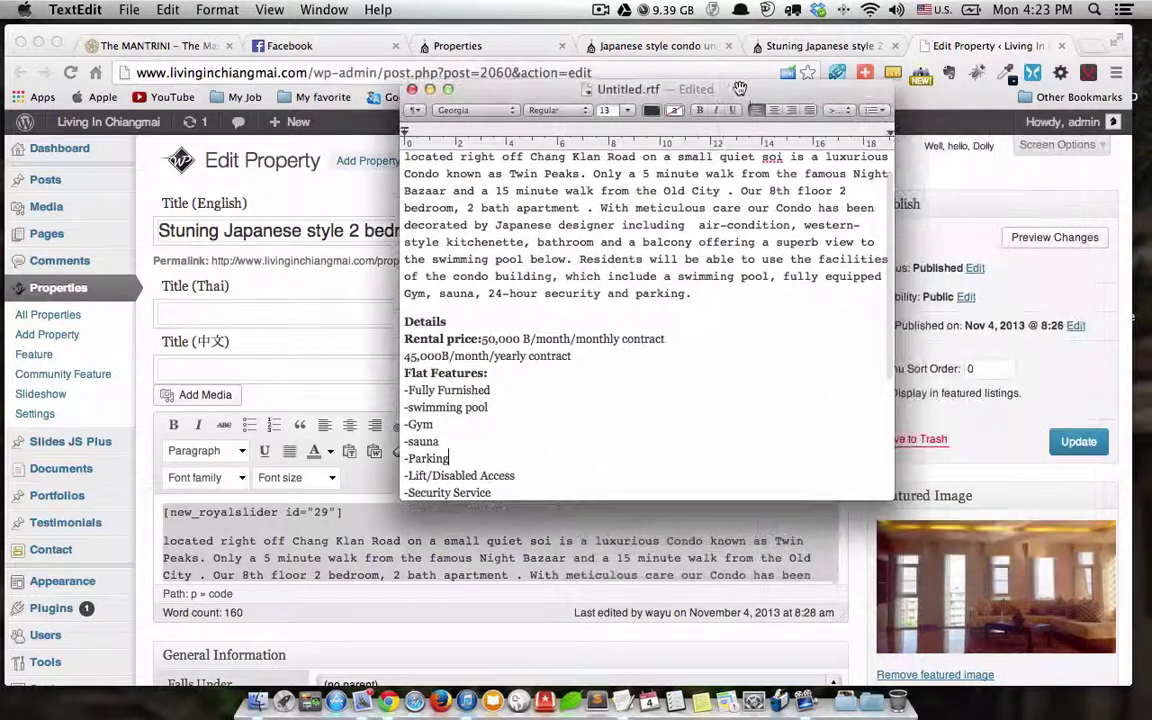
pyautogui.moveTo(891, 497); pyautogui.dragTo(1003, 616)
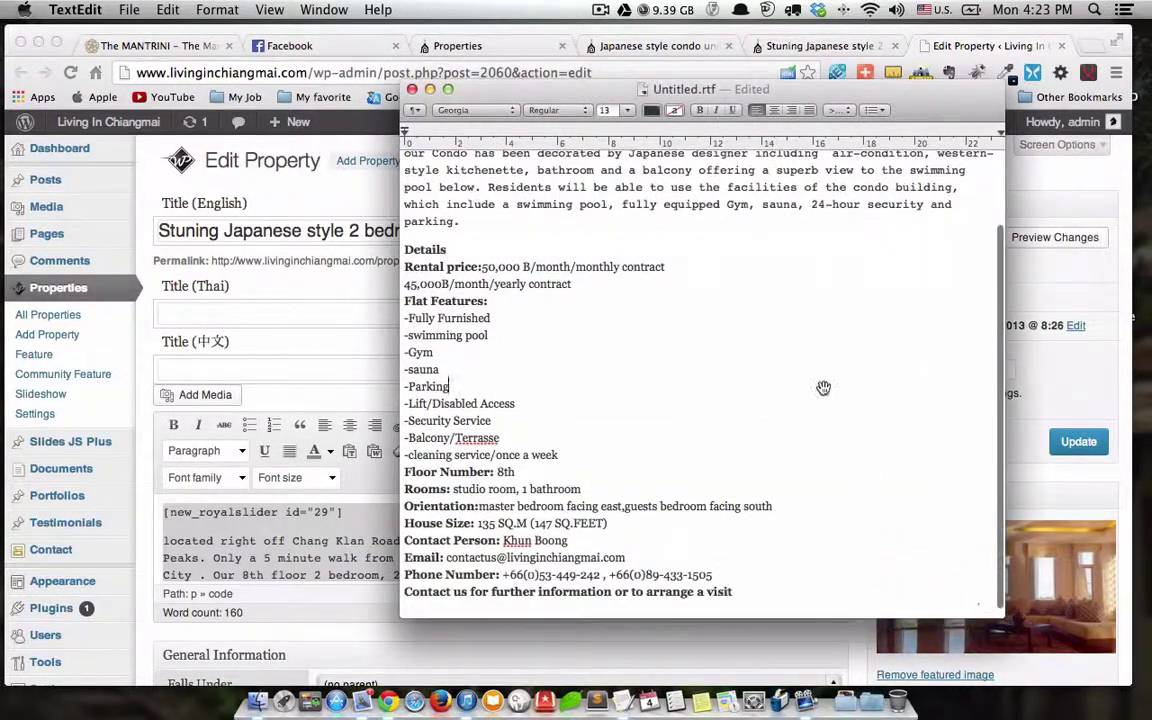
pyautogui.scroll(3, 825, 393)
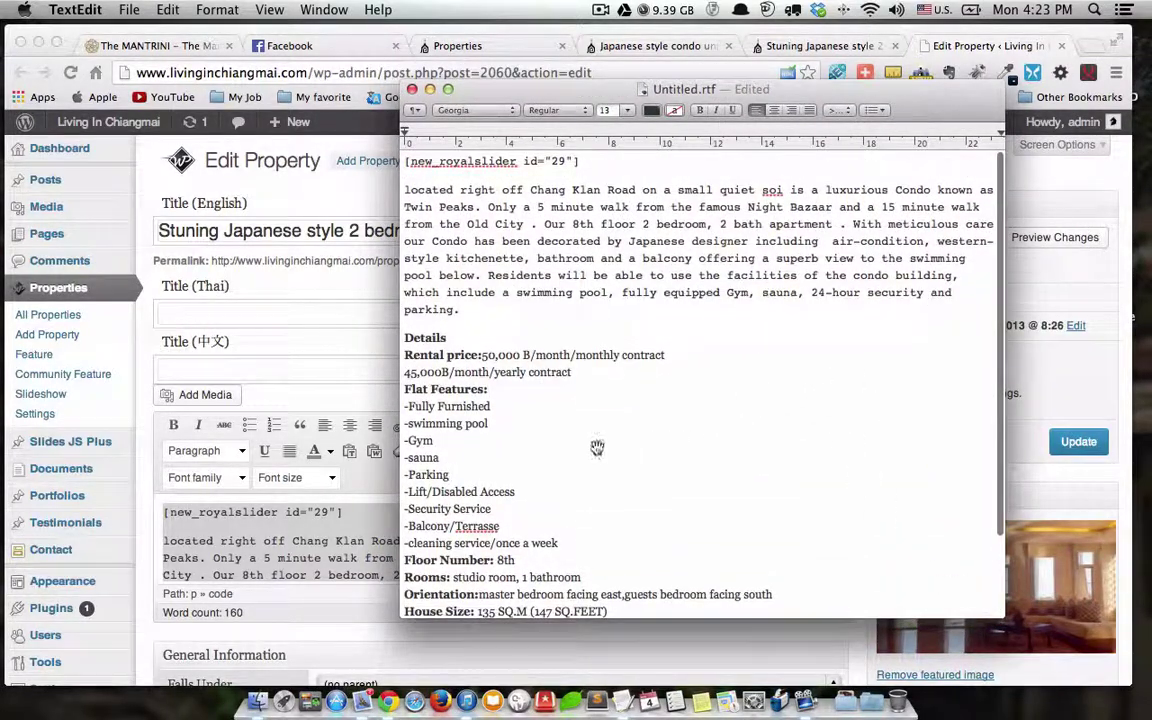
# - Select the intro description paragraph and try making it bold
pyautogui.moveTo(620, 292); pyautogui.dragTo(501, 224)
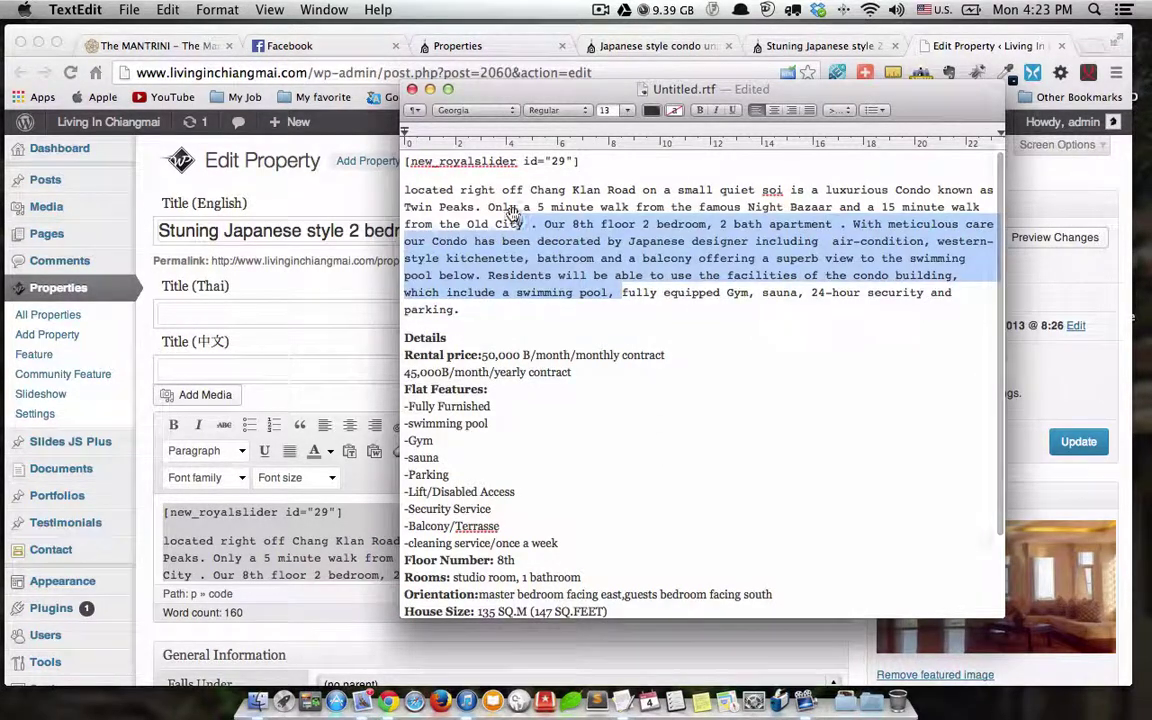
pyautogui.click(603, 313)
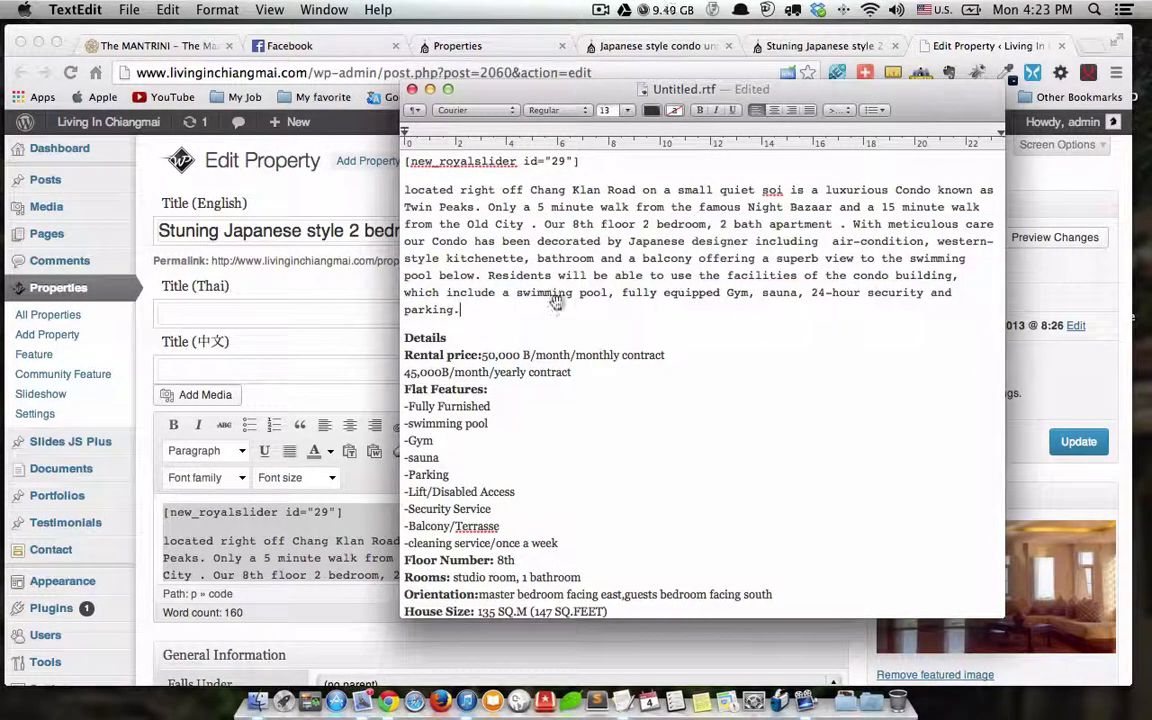
pyautogui.moveTo(460, 310); pyautogui.dragTo(340, 182)
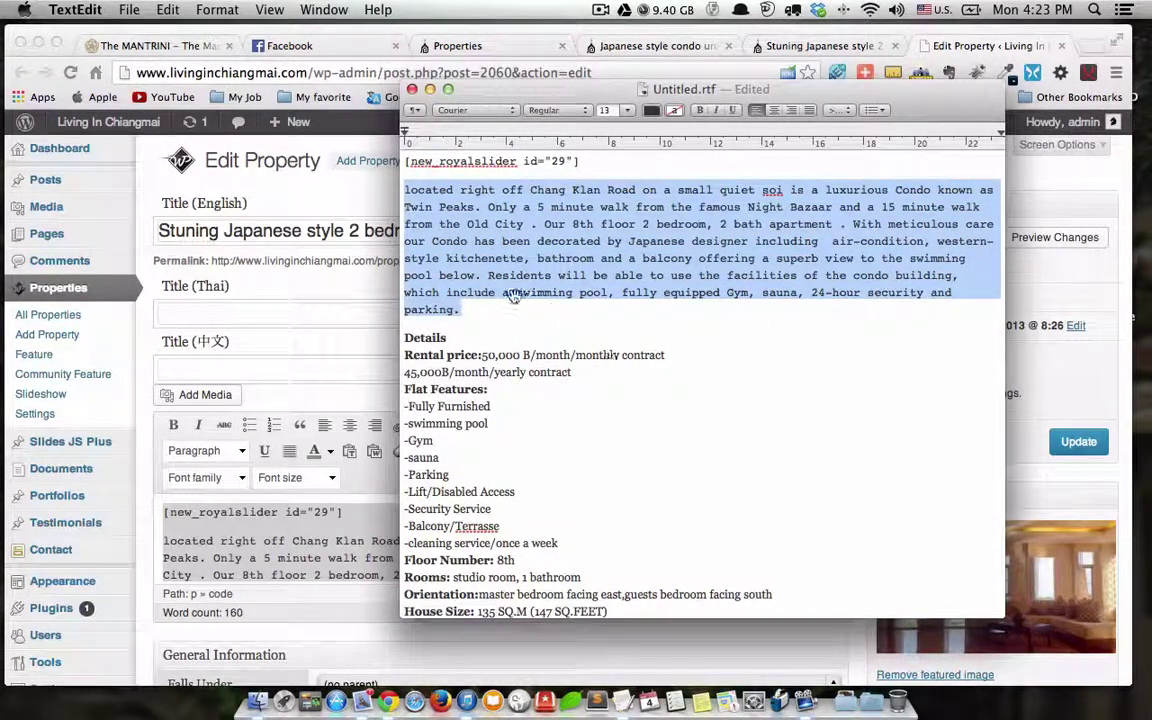
pyautogui.moveTo(478, 302); pyautogui.dragTo(387, 193)
pyautogui.click(700, 111)
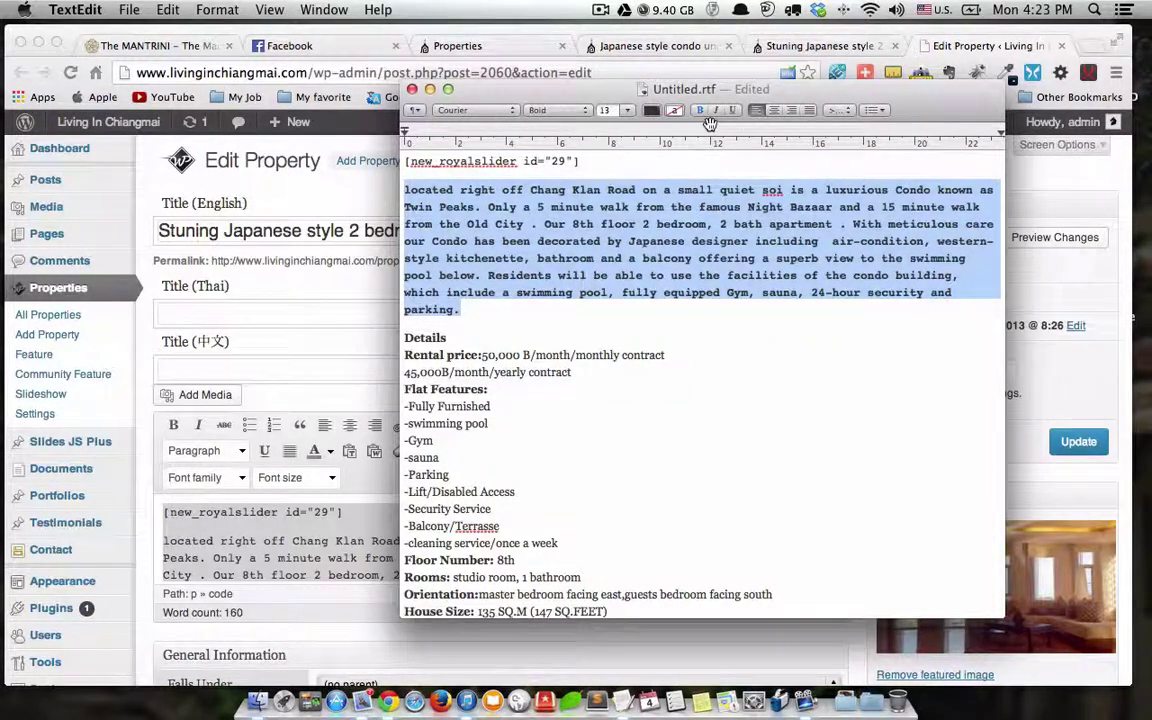
pyautogui.click(507, 315)
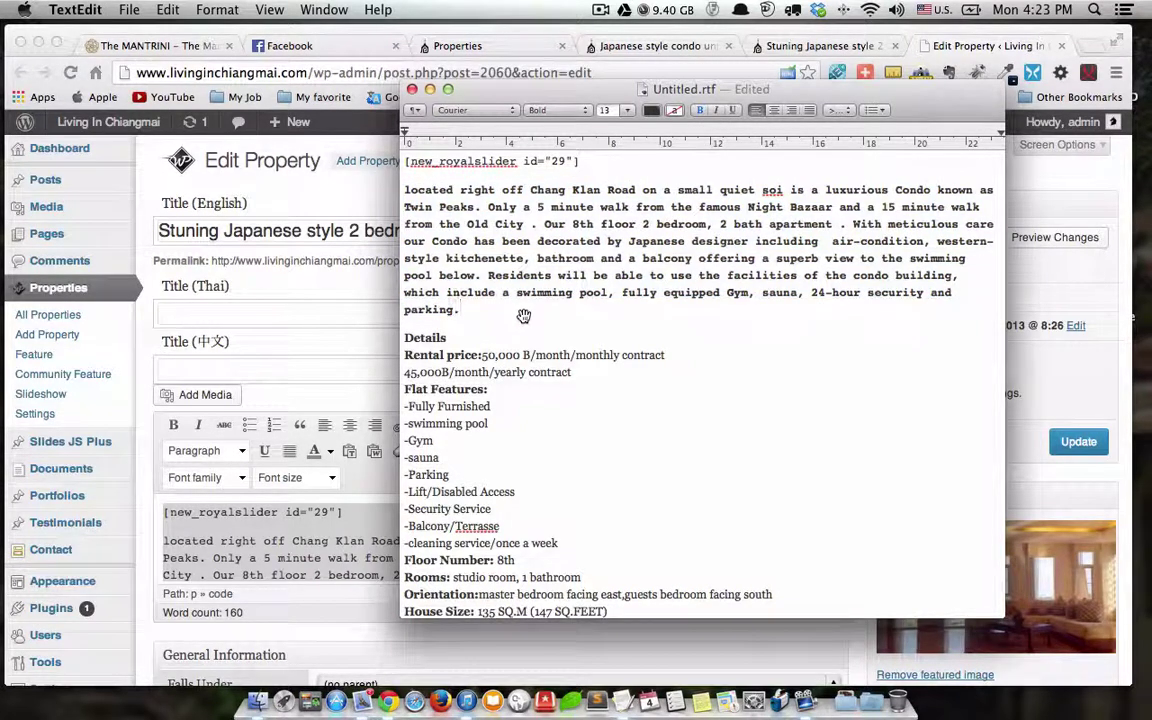
pyautogui.tripleClick(523, 316)
pyautogui.click(507, 320)
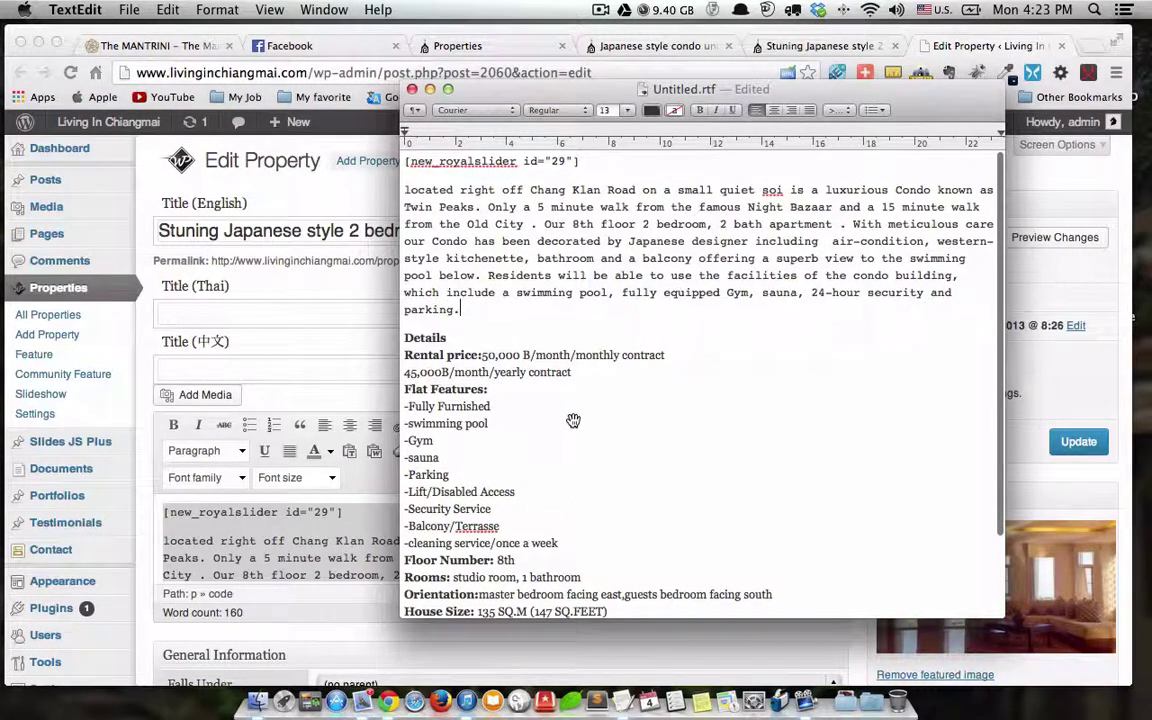
# - Convert the whole TextEdit document to plain text with Format > Make Plain Text
pyautogui.press('super+a')
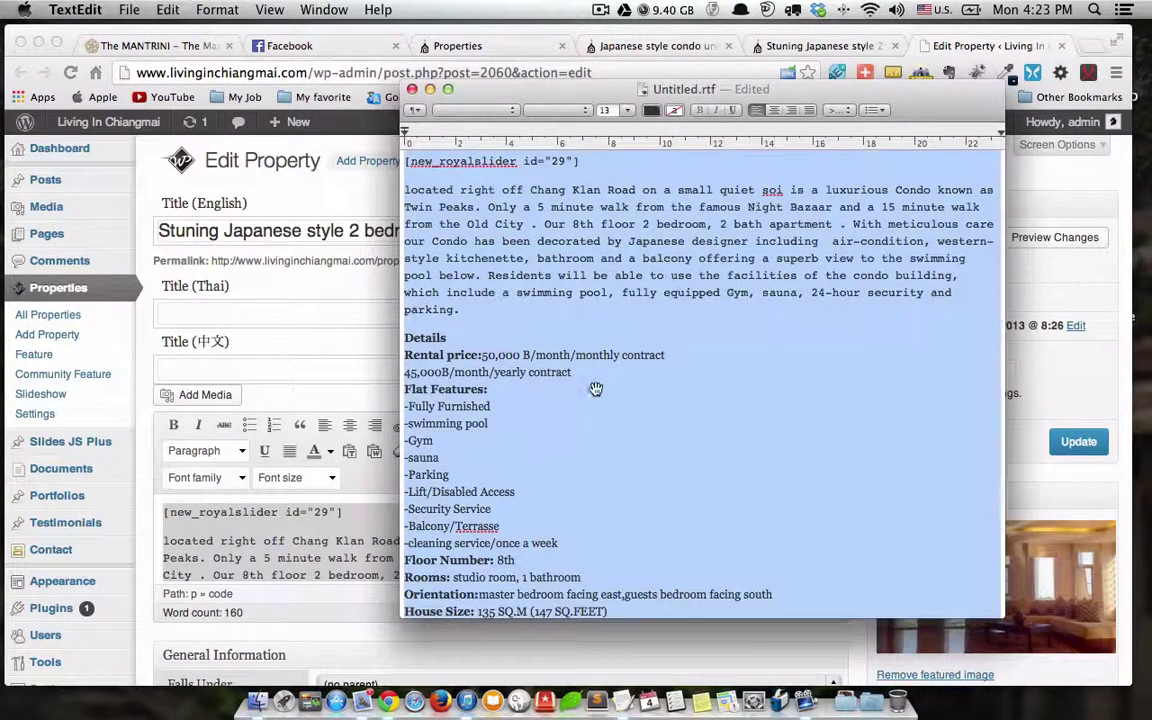
pyautogui.click(216, 10)
pyautogui.click(256, 77)
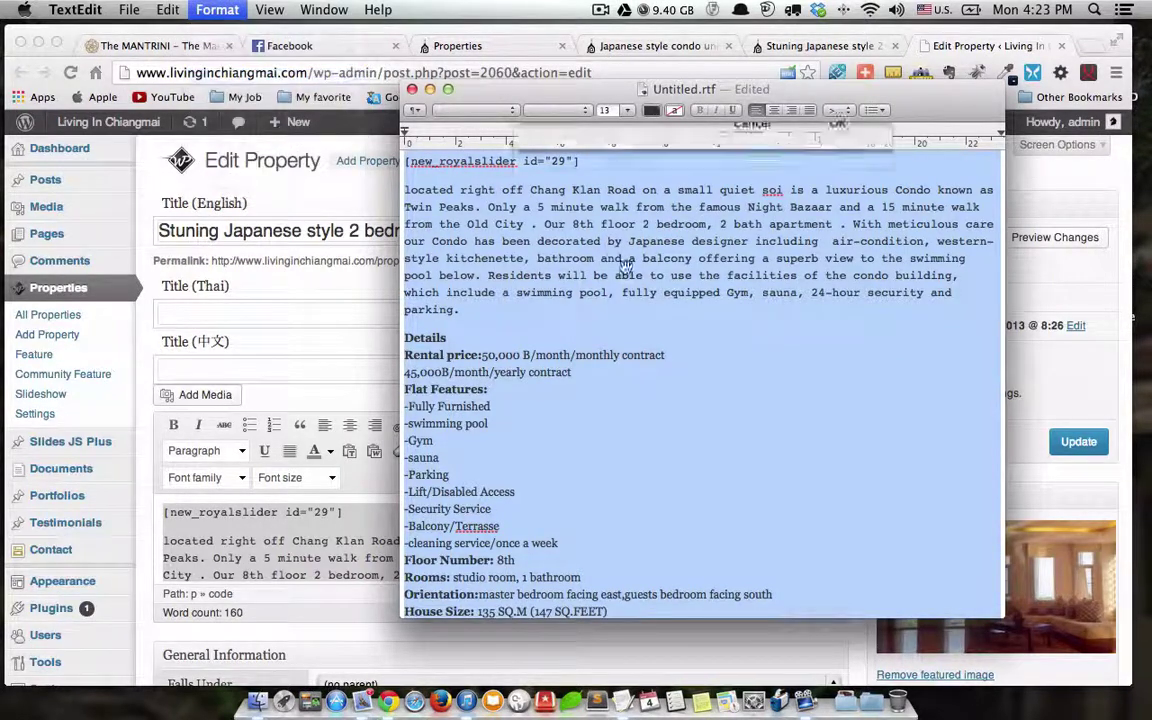
pyautogui.click(843, 216)
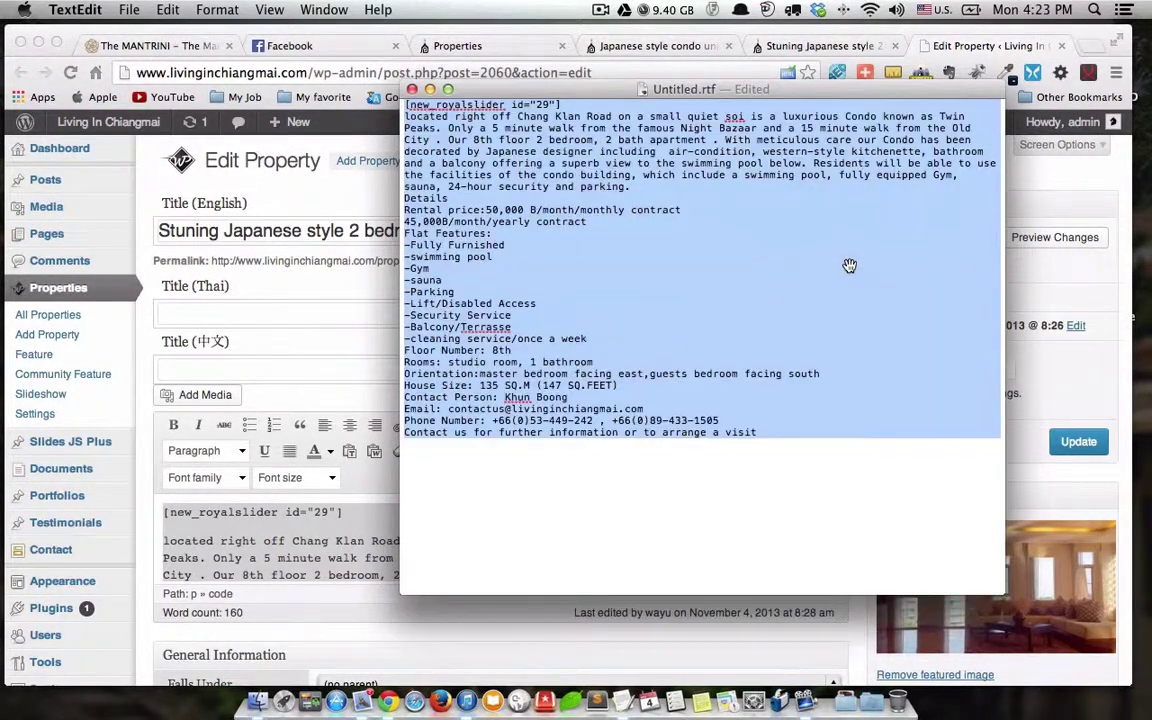
pyautogui.moveTo(779, 95)
pyautogui.mouseDown()
pyautogui.moveTo(856, 101)
pyautogui.moveTo(768, 104)
pyautogui.mouseUp()
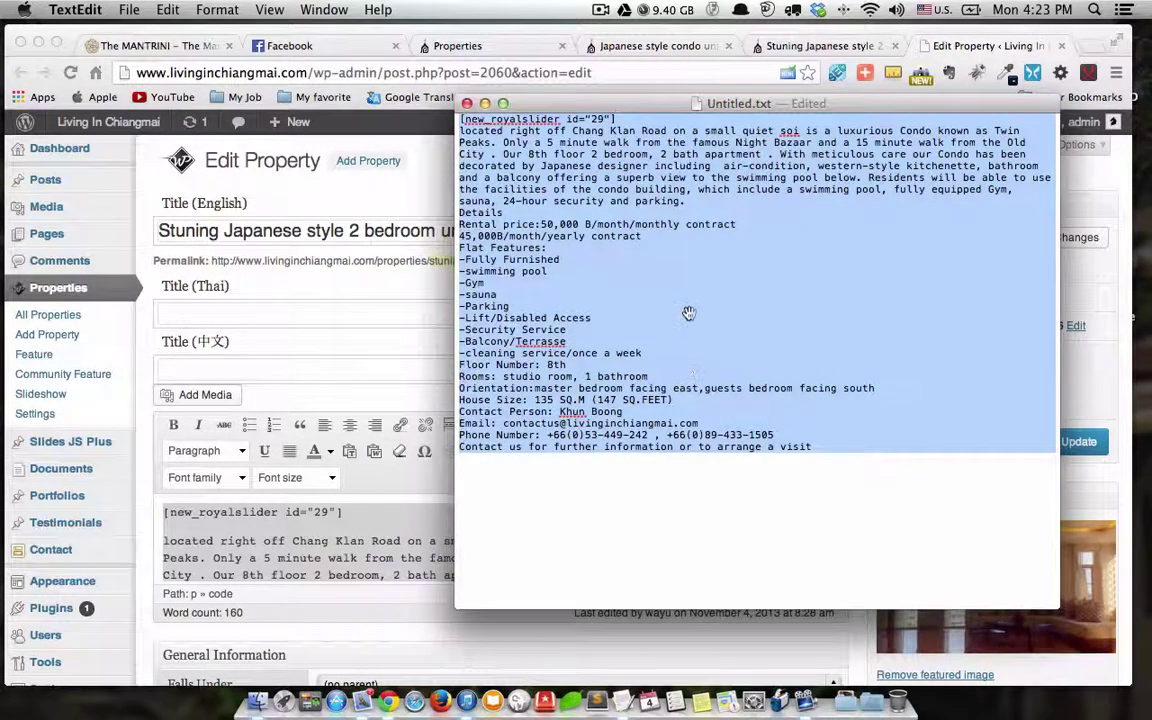
# - Copy the plain-text listing and return to the WordPress description editor
pyautogui.rightClick(514, 277)
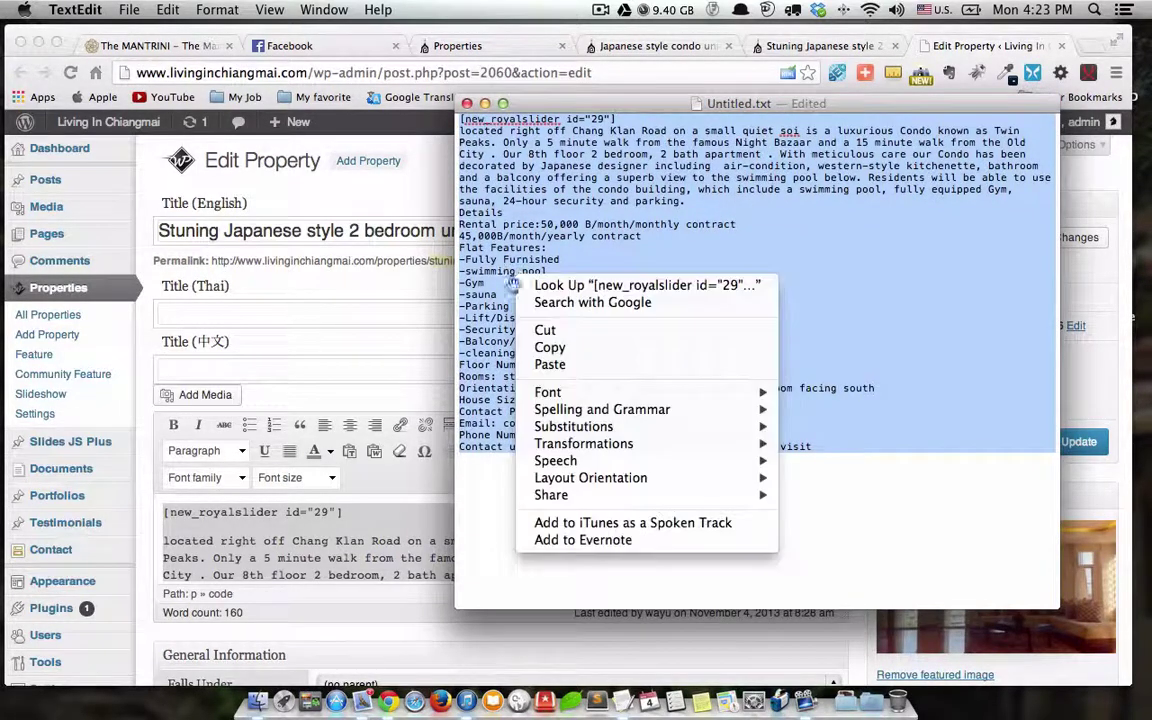
pyautogui.click(562, 352)
pyautogui.scroll(-5, 321, 476)
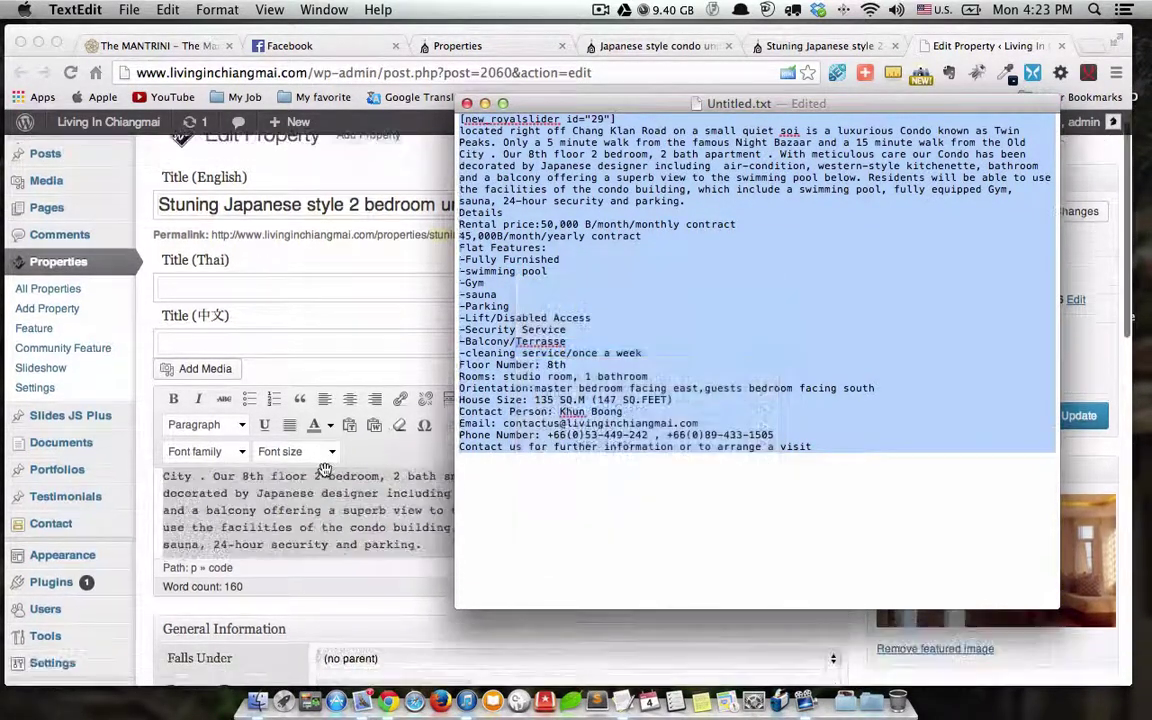
pyautogui.click(378, 496)
pyautogui.press('super+a')
pyautogui.scroll(5, 424, 501)
pyautogui.scroll(-3, 781, 332)
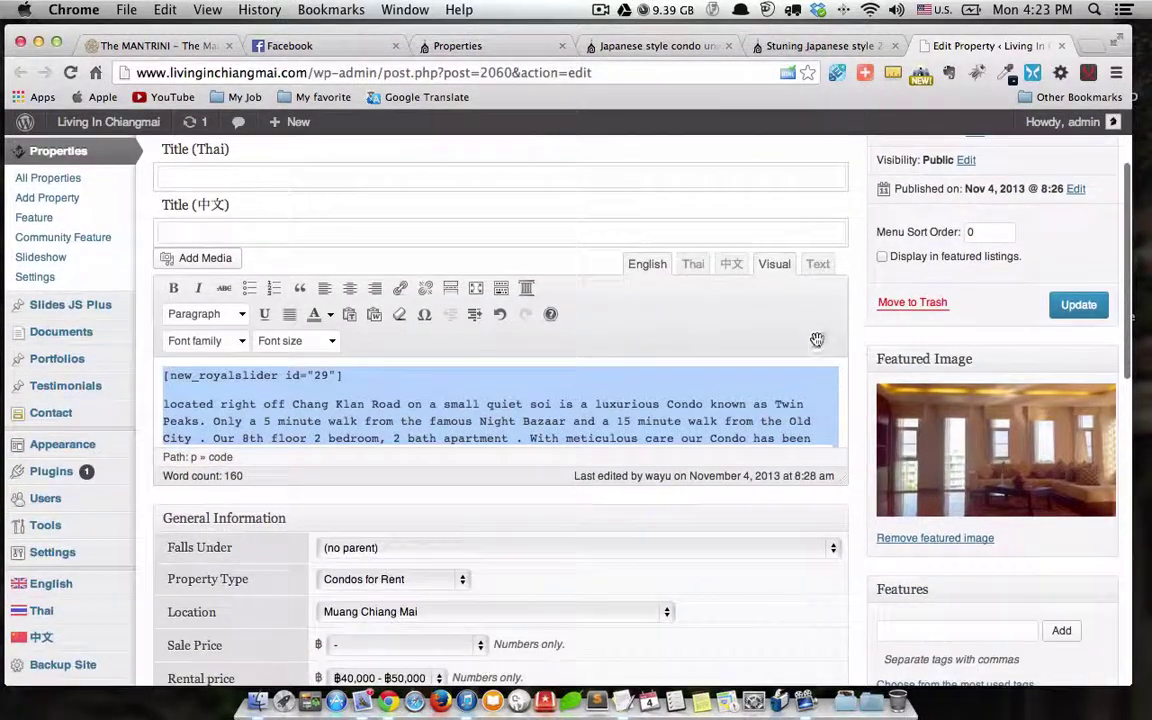
# - Switch the description editor to Text view and make it taller to locate the code tags
pyautogui.click(817, 264)
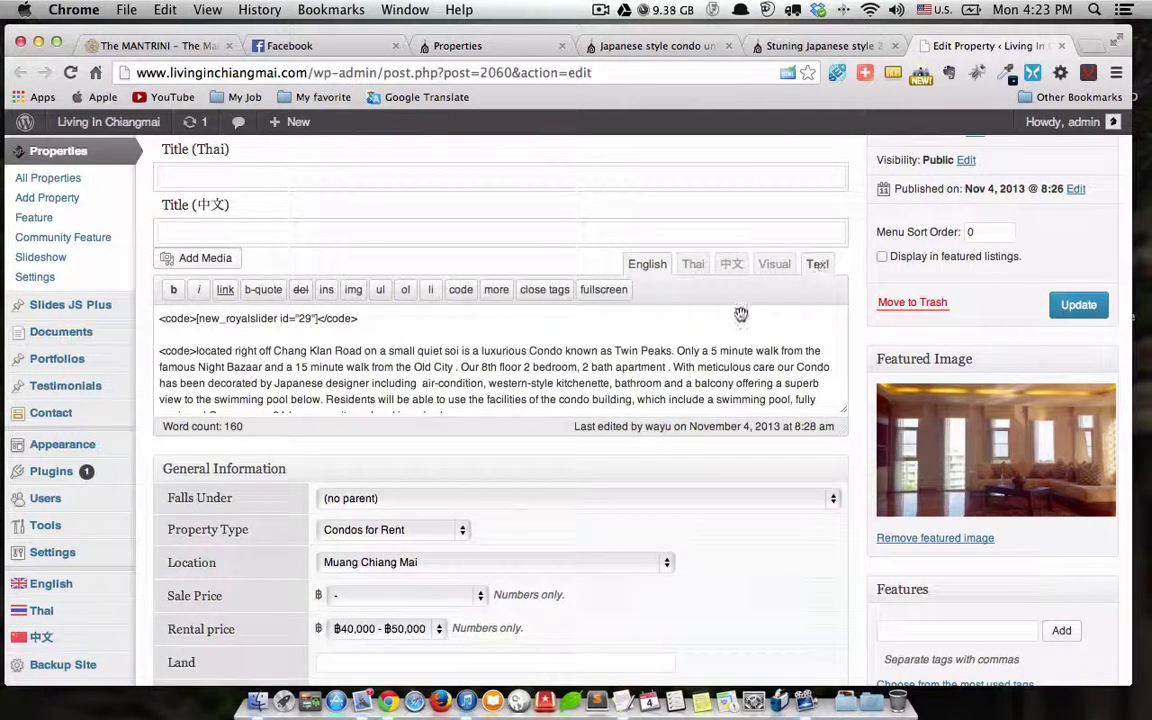
pyautogui.press('super+a')
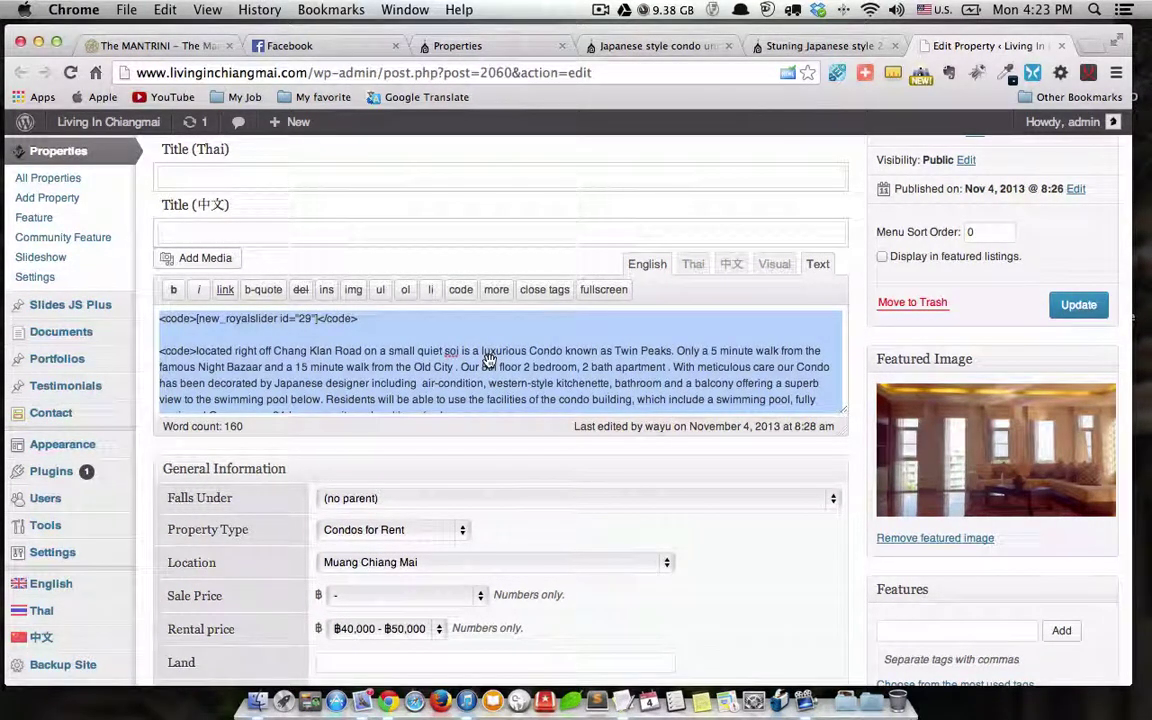
pyautogui.click(391, 351)
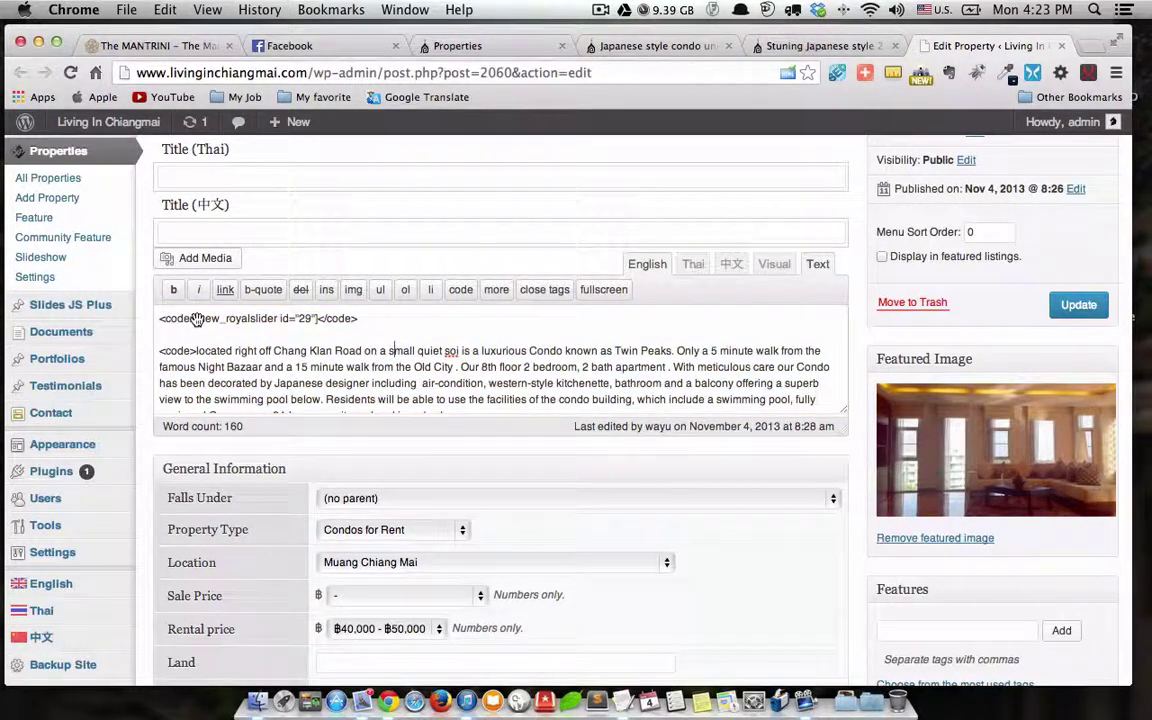
pyautogui.moveTo(187, 319); pyautogui.dragTo(148, 320)
pyautogui.moveTo(368, 319); pyautogui.dragTo(338, 318)
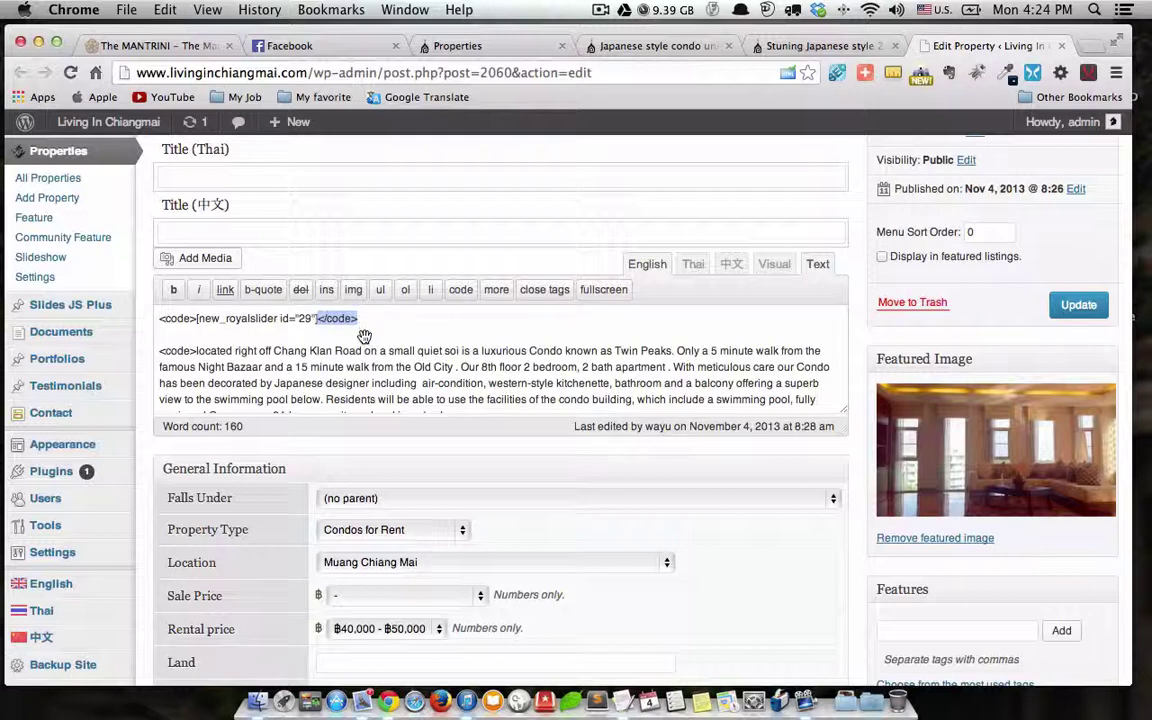
pyautogui.scroll(-3, 405, 338)
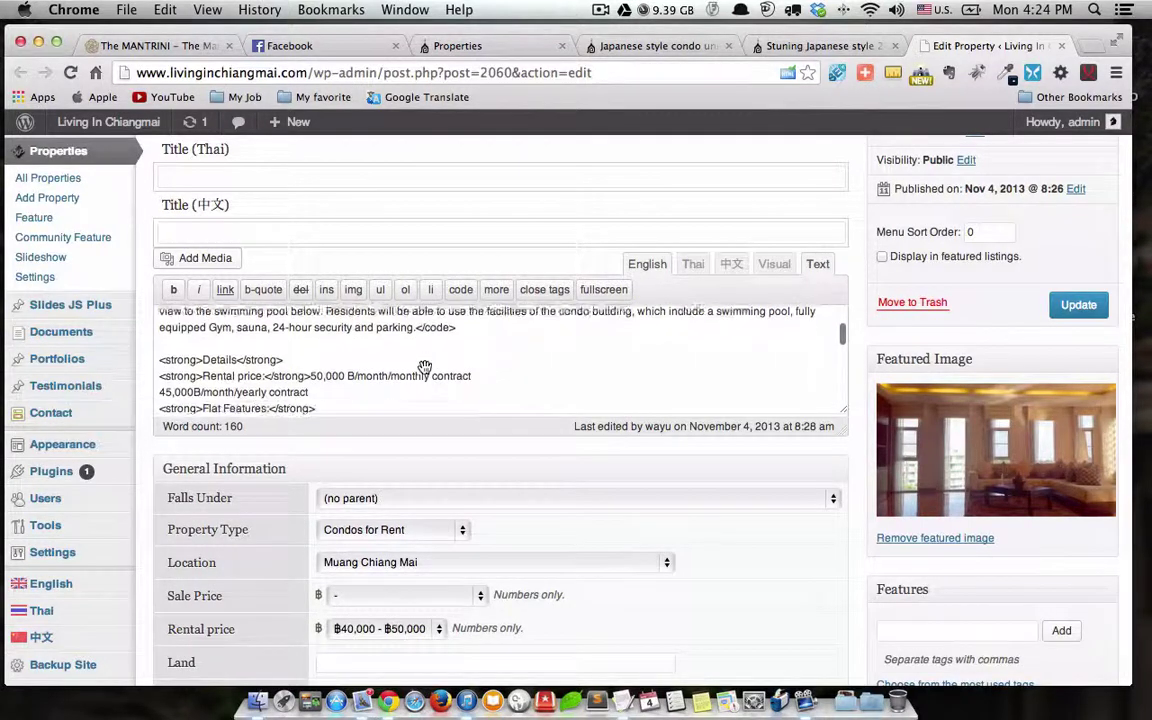
pyautogui.scroll(-5, 442, 375)
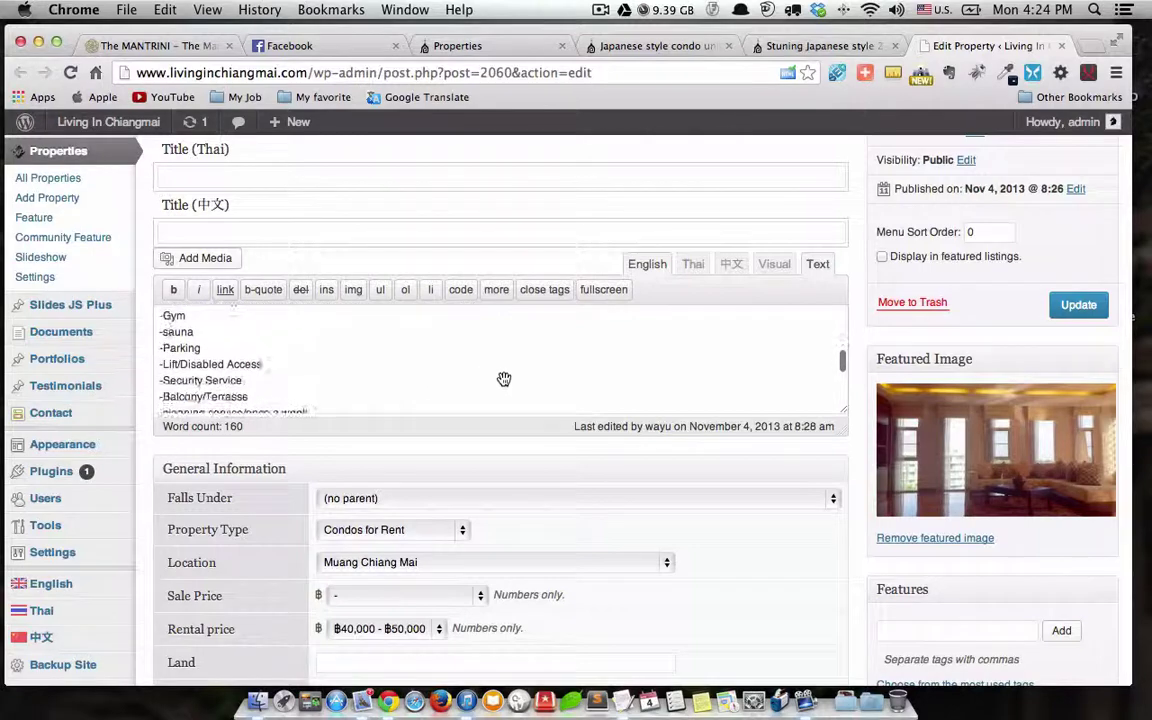
pyautogui.scroll(15, 504, 380)
pyautogui.scroll(-5, 525, 370)
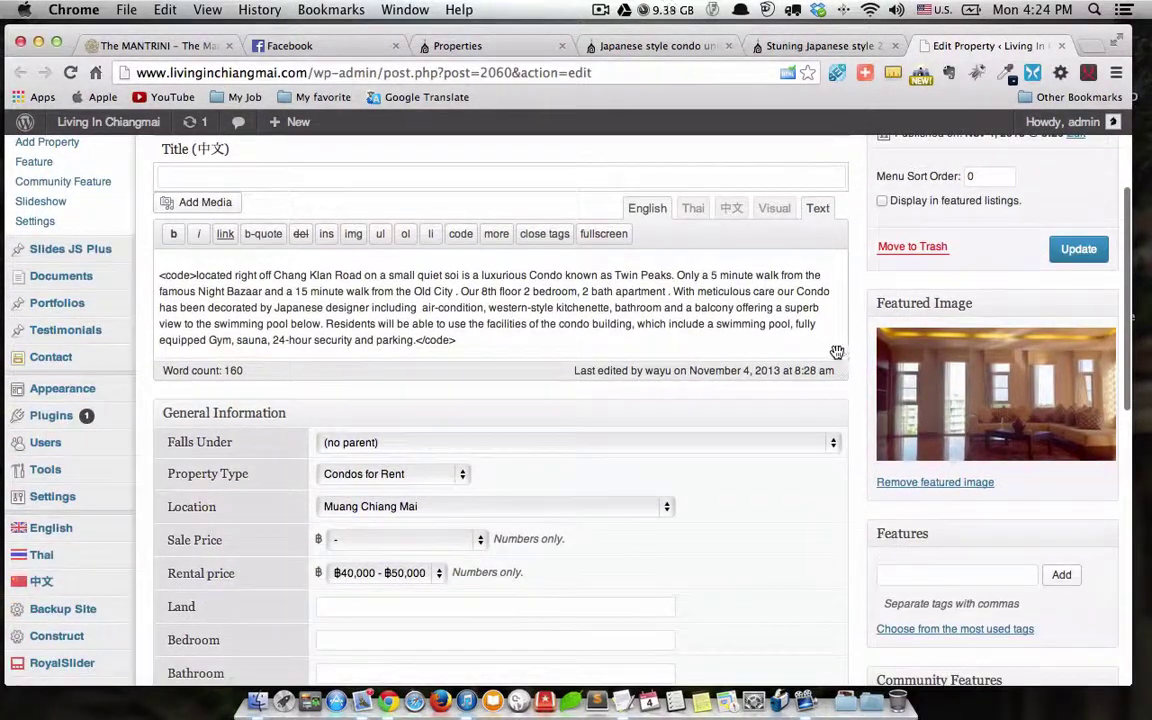
pyautogui.moveTo(843, 353); pyautogui.dragTo(674, 417)
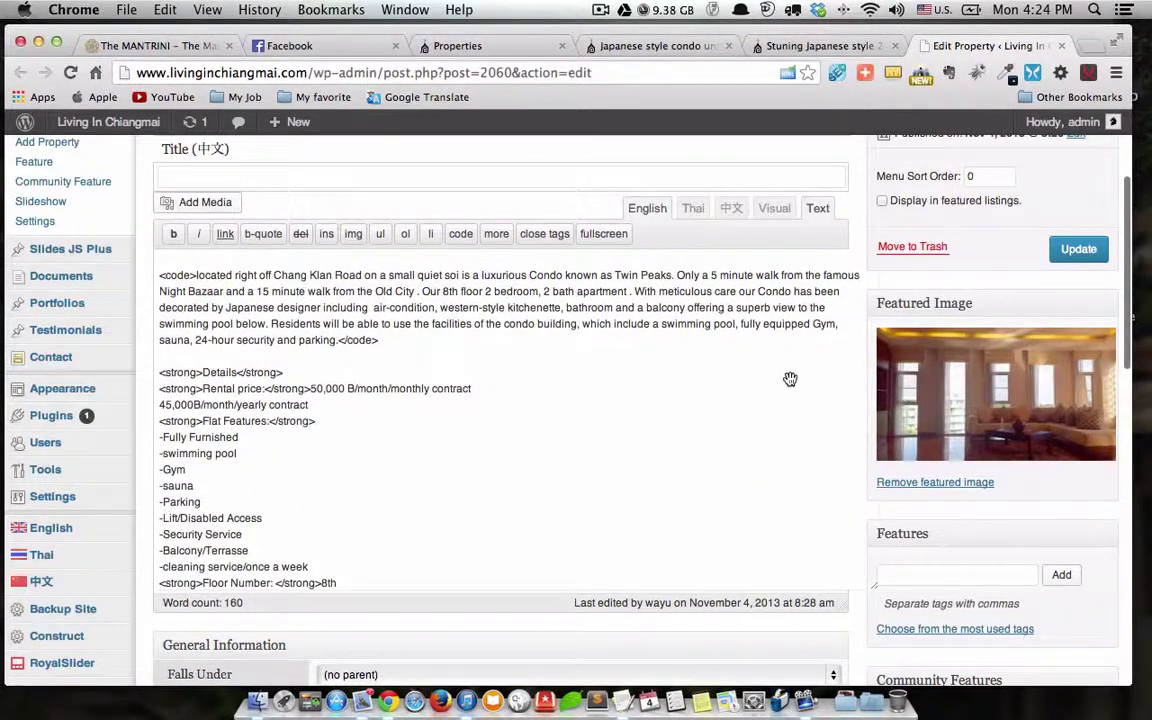
pyautogui.scroll(3, 775, 378)
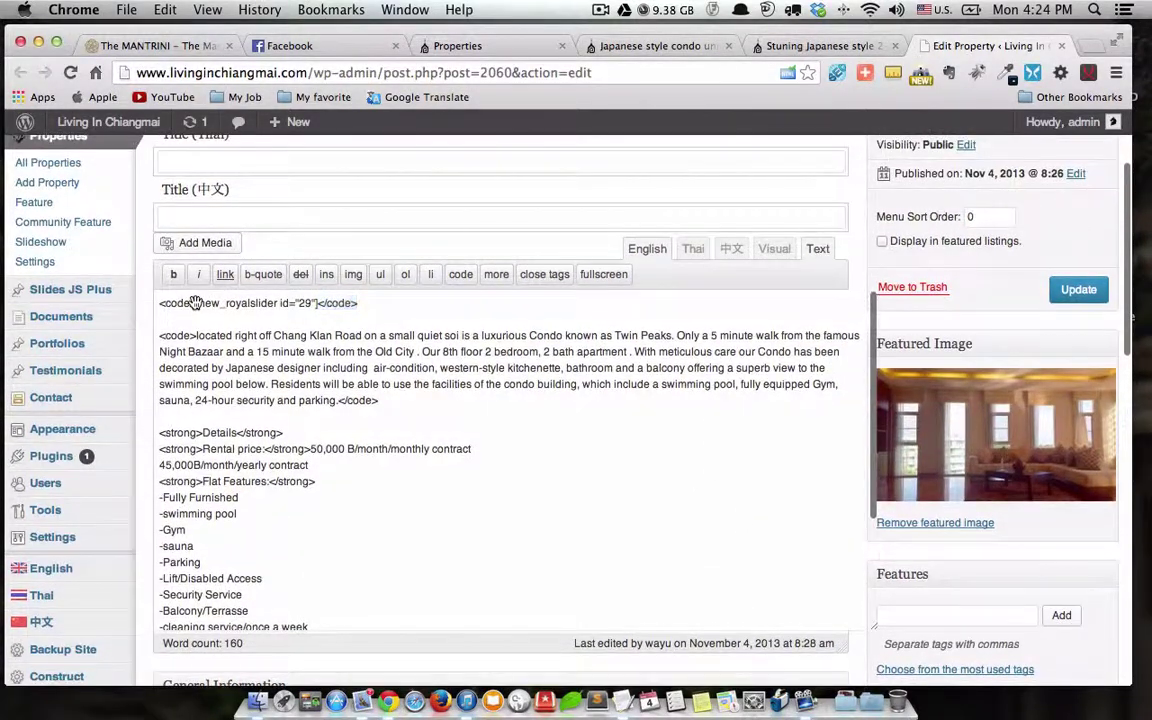
# - Delete the <code> and </code> tags around the royalslider line and the intro paragraph
pyautogui.moveTo(196, 303); pyautogui.dragTo(159, 303)
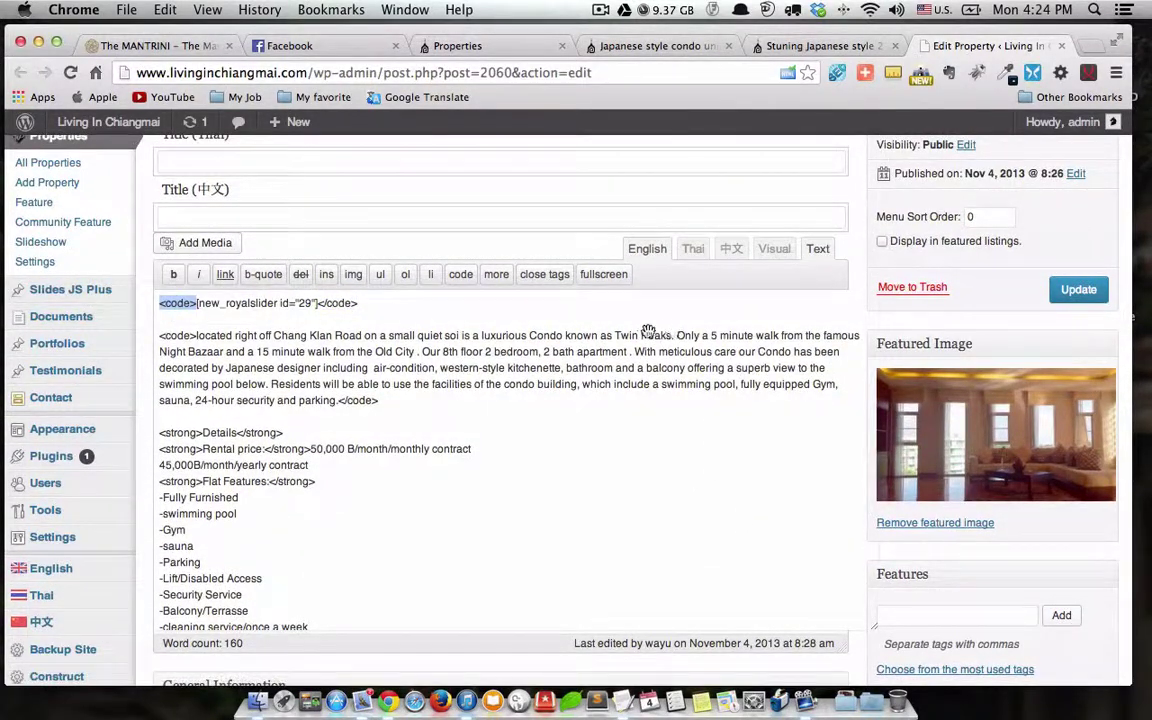
pyautogui.press('BackSpace')
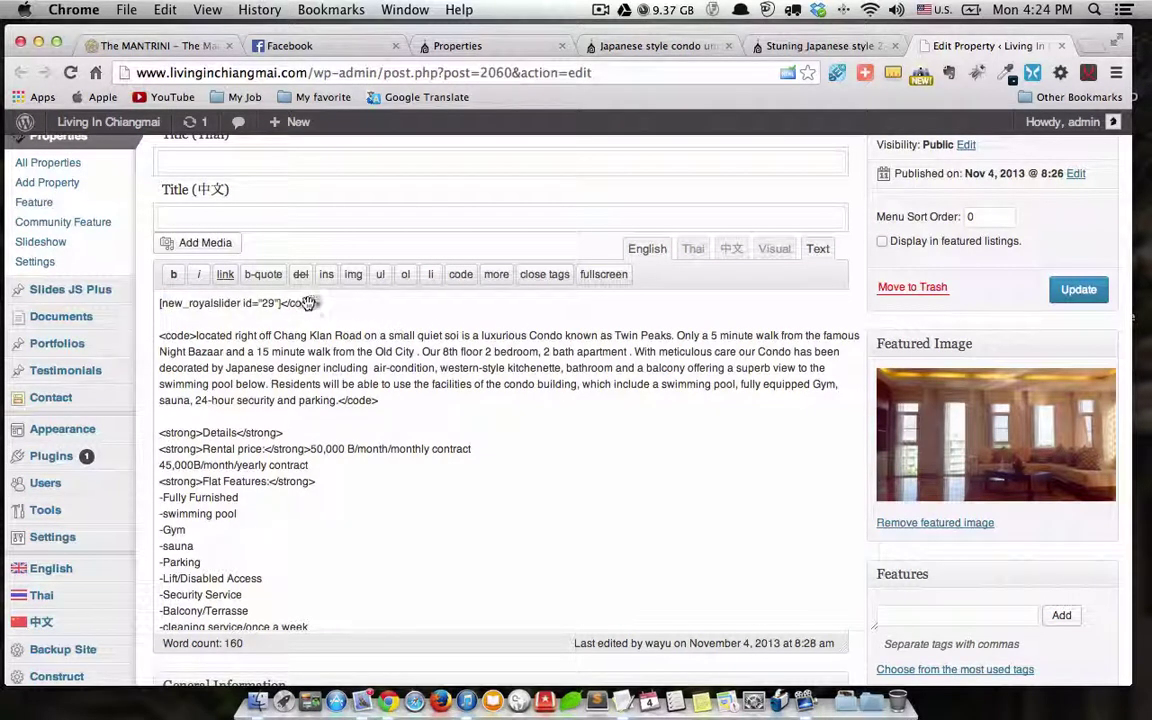
pyautogui.moveTo(318, 303); pyautogui.dragTo(281, 303)
pyautogui.press('BackSpace')
pyautogui.moveTo(196, 335); pyautogui.dragTo(136, 335)
pyautogui.press('BackSpace')
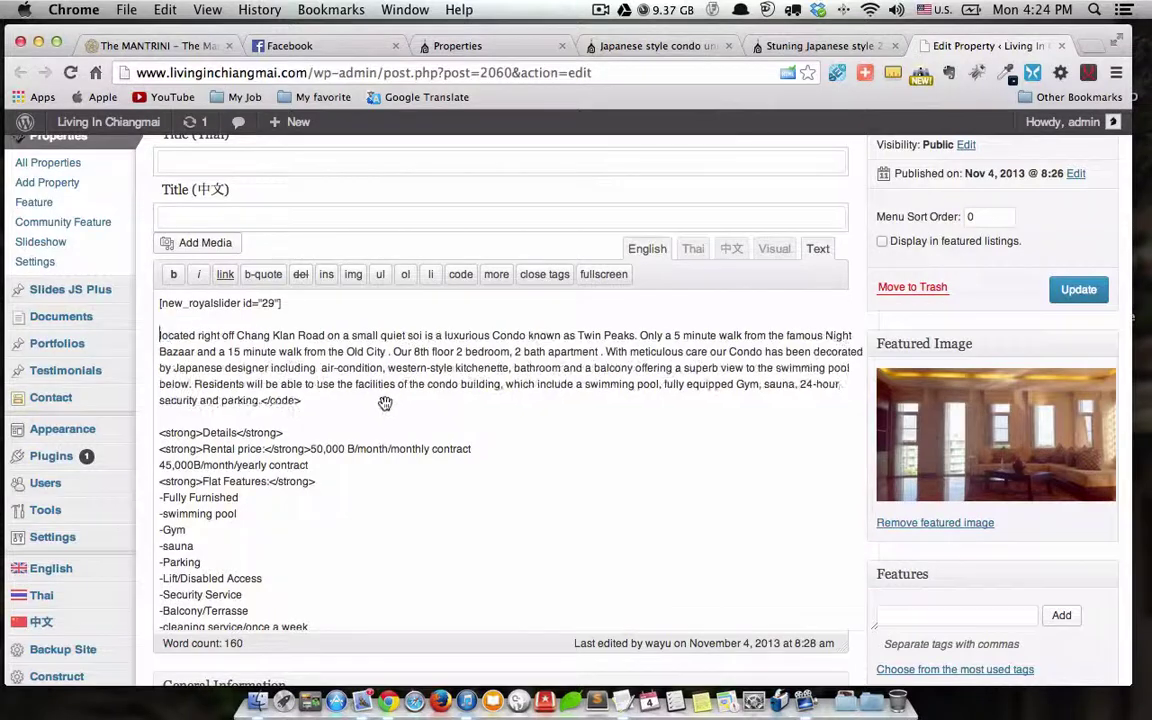
pyautogui.moveTo(301, 400); pyautogui.dragTo(263, 400)
pyautogui.press('BackSpace')
# - Check the description in Visual view, then save the listing with Update
pyautogui.scroll(-10, 577, 425)
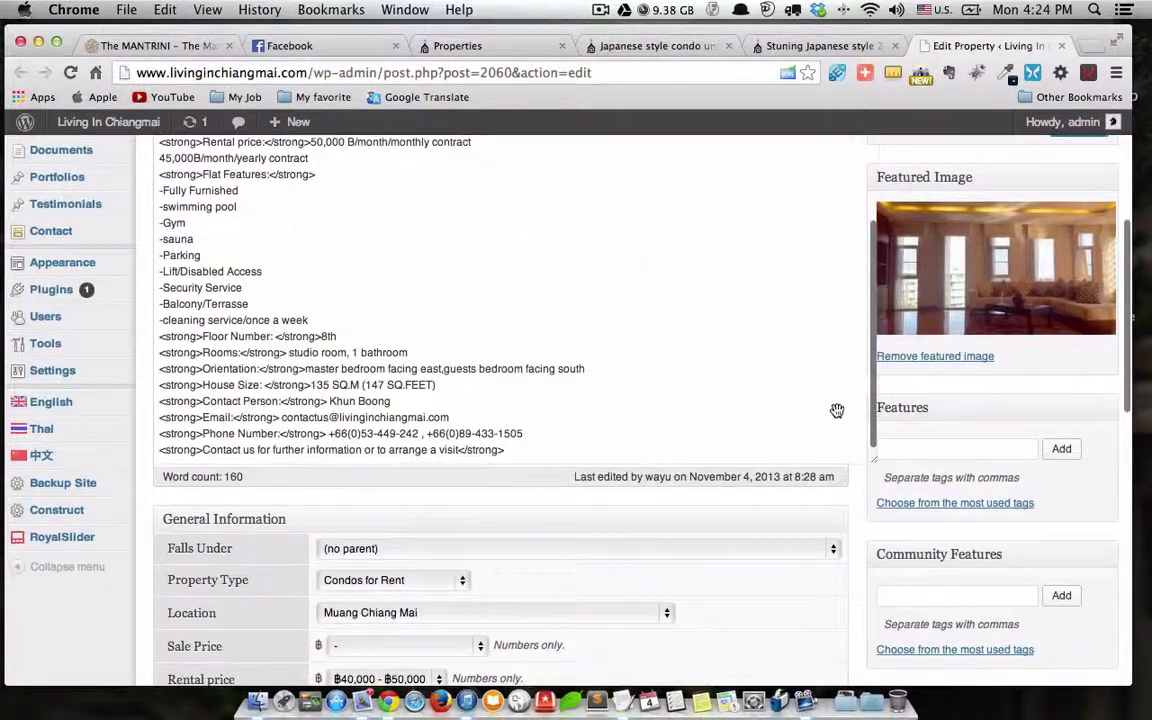
pyautogui.scroll(10, 882, 413)
pyautogui.click(776, 401)
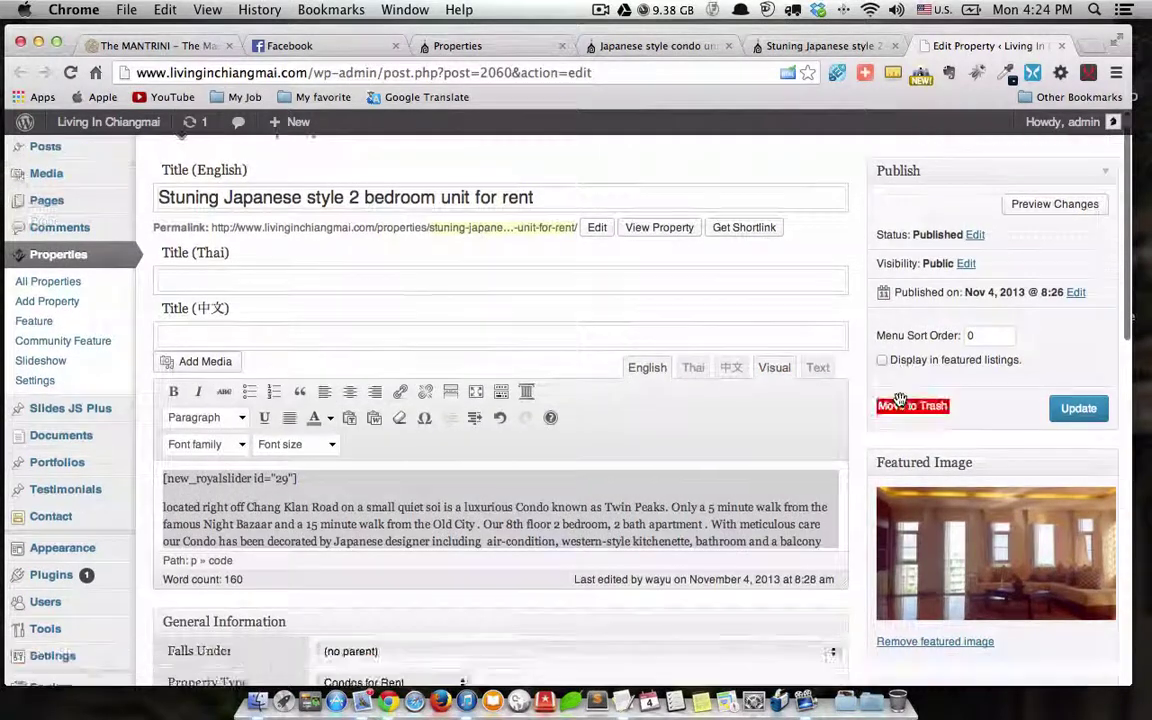
pyautogui.scroll(-2, 607, 378)
pyautogui.scroll(-5, 610, 400)
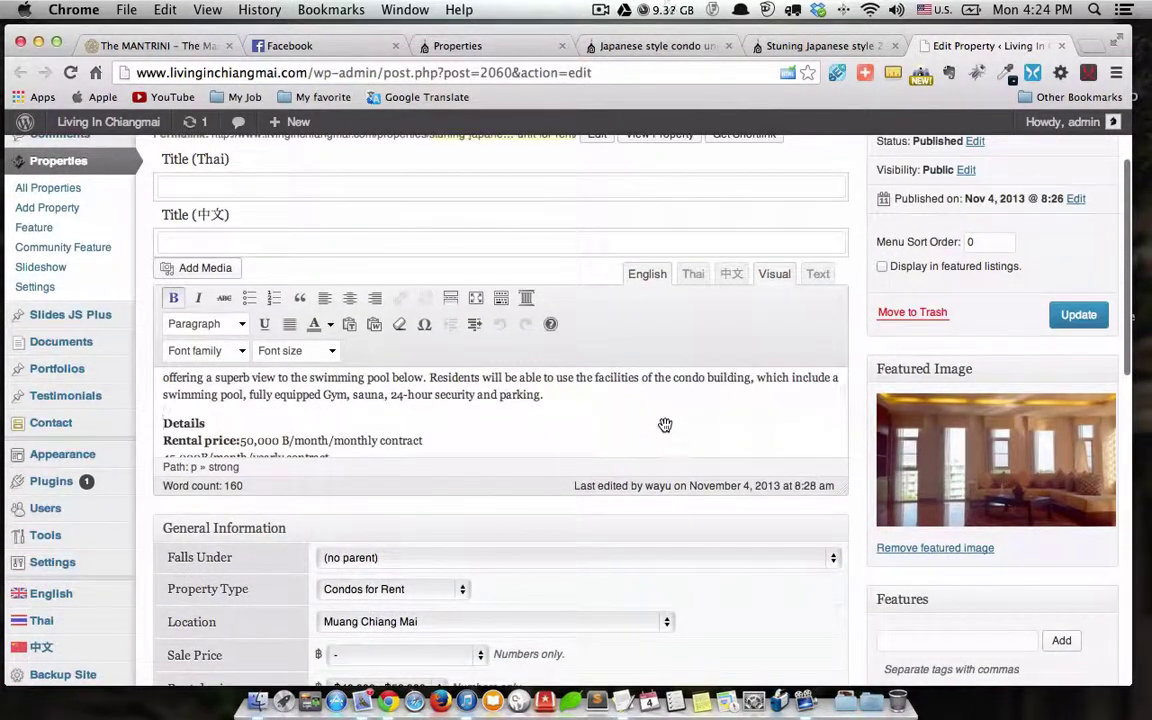
pyautogui.scroll(-8, 665, 425)
pyautogui.scroll(2, 754, 357)
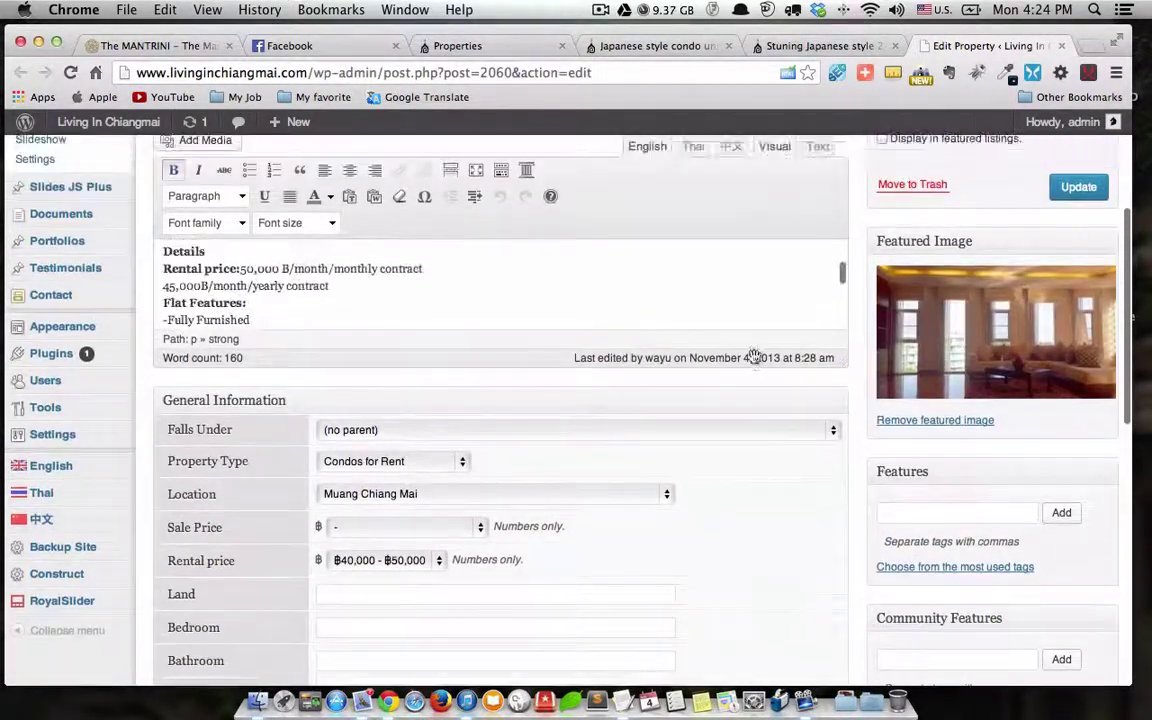
pyautogui.scroll(5, 800, 370)
pyautogui.click(1075, 270)
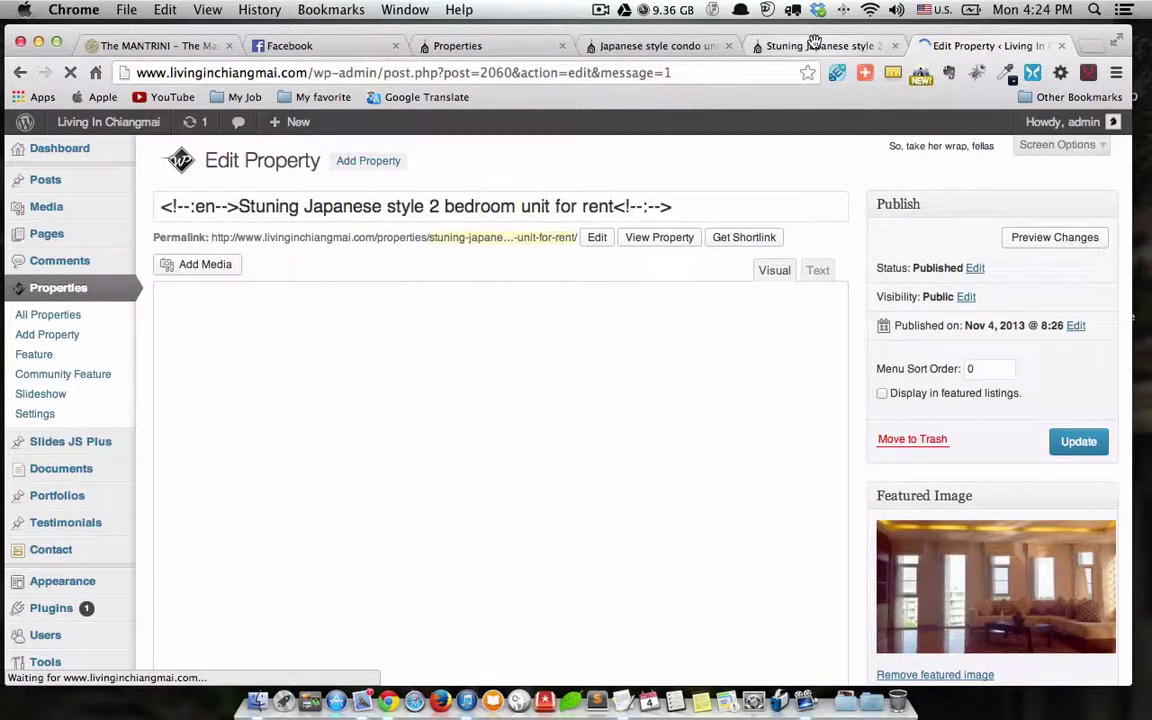
# - Reload the live property page and scroll to the now normally wrapped description
pyautogui.click(818, 45)
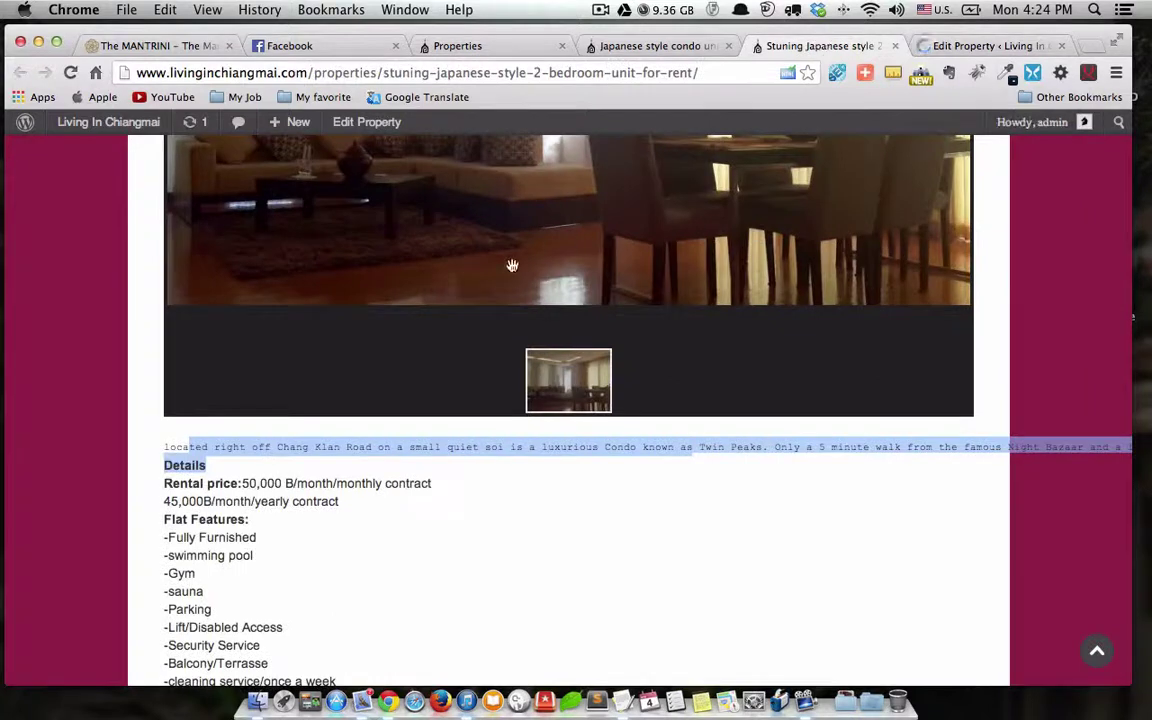
pyautogui.scroll(10, 512, 265)
pyautogui.click(658, 78)
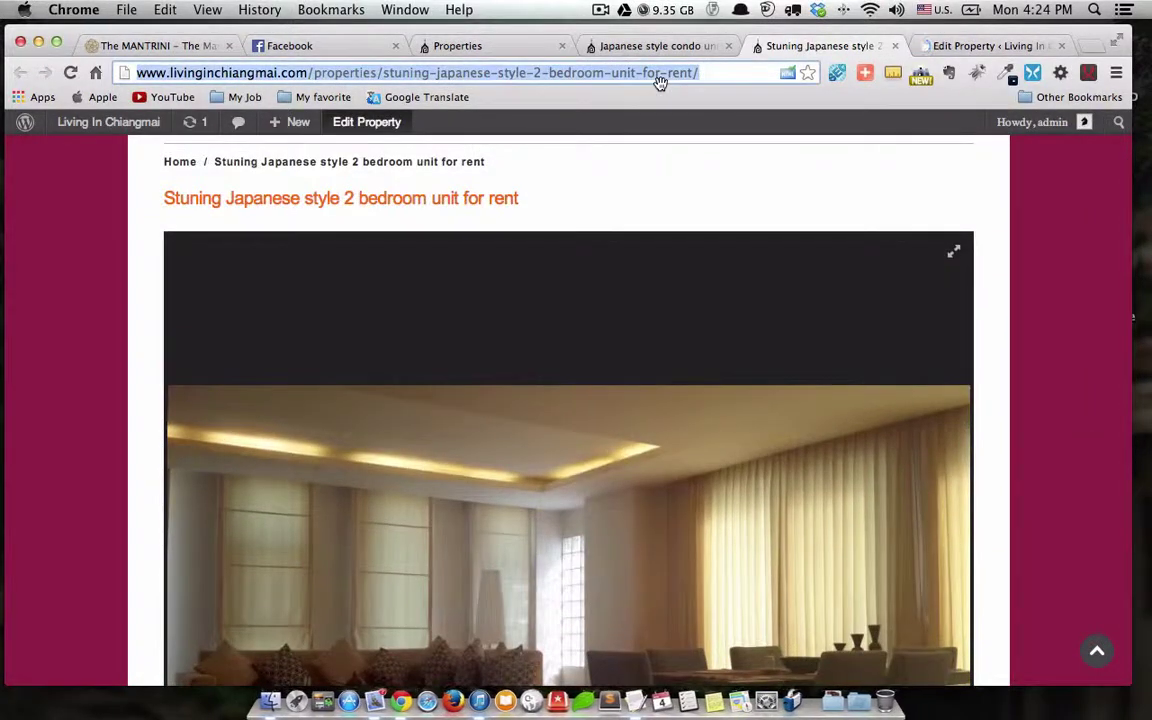
pyautogui.press('Return')
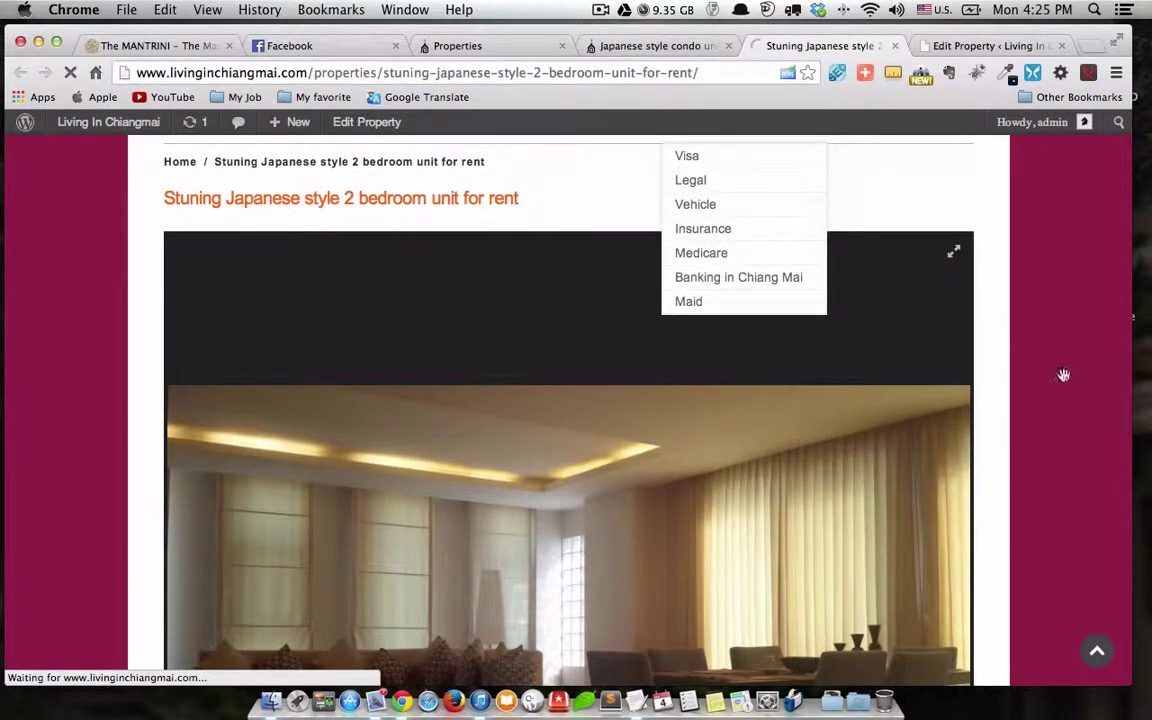
pyautogui.scroll(-6, 1063, 375)
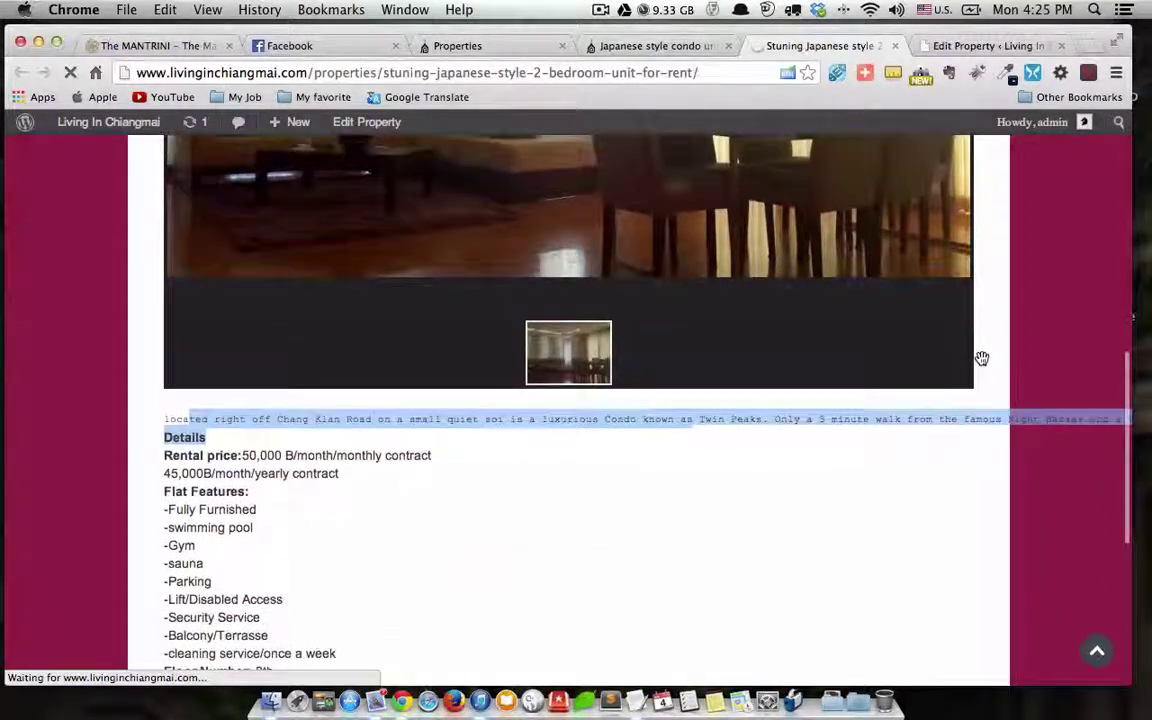
pyautogui.scroll(-1, 980, 360)
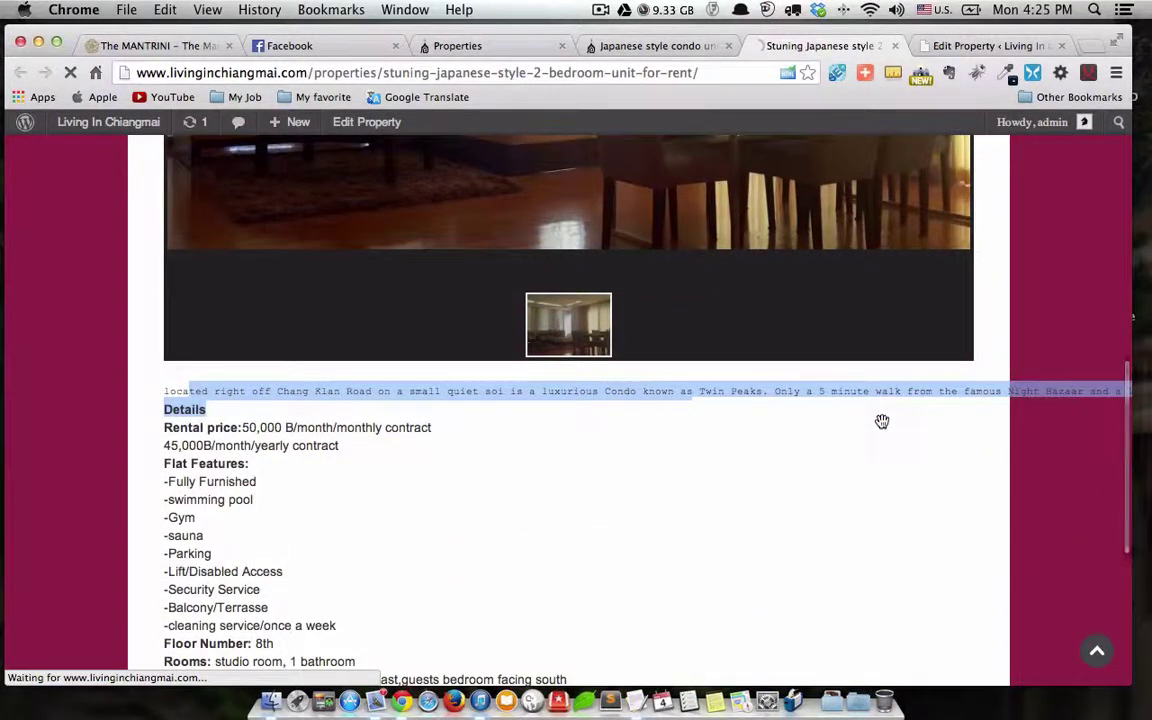
pyautogui.scroll(-1, 882, 421)
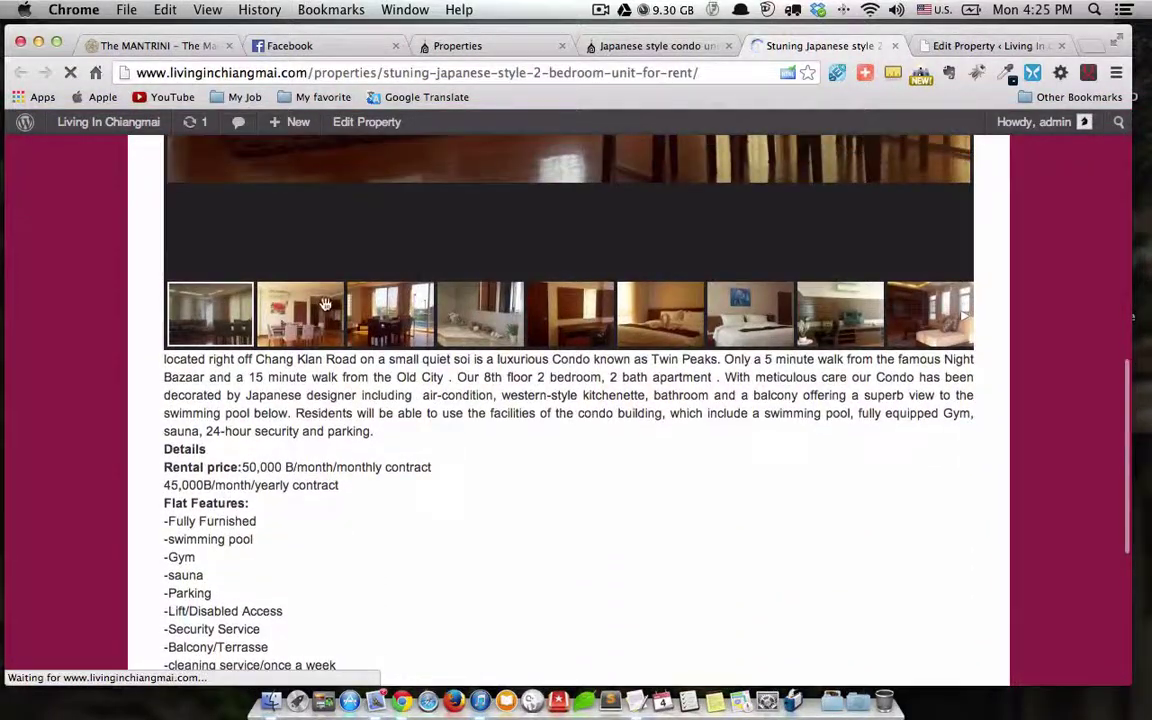
# - View gallery photos four, eight and nine, then go back to the property editor
pyautogui.click(505, 315)
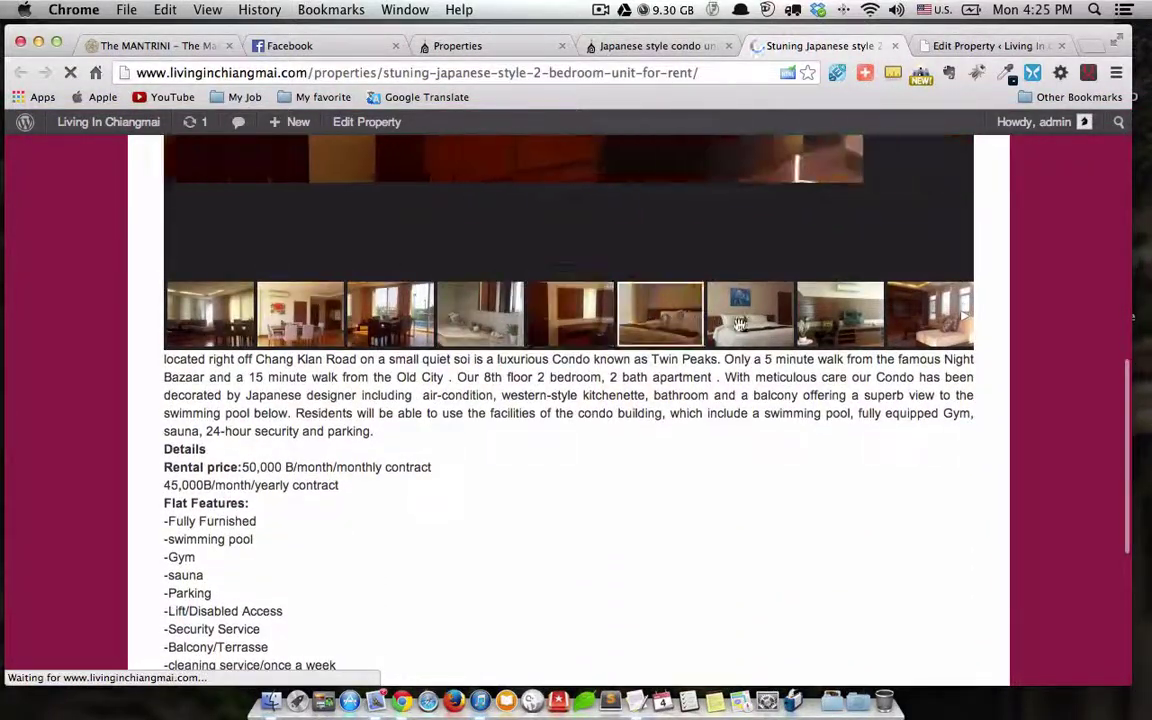
pyautogui.click(840, 315)
pyautogui.click(921, 322)
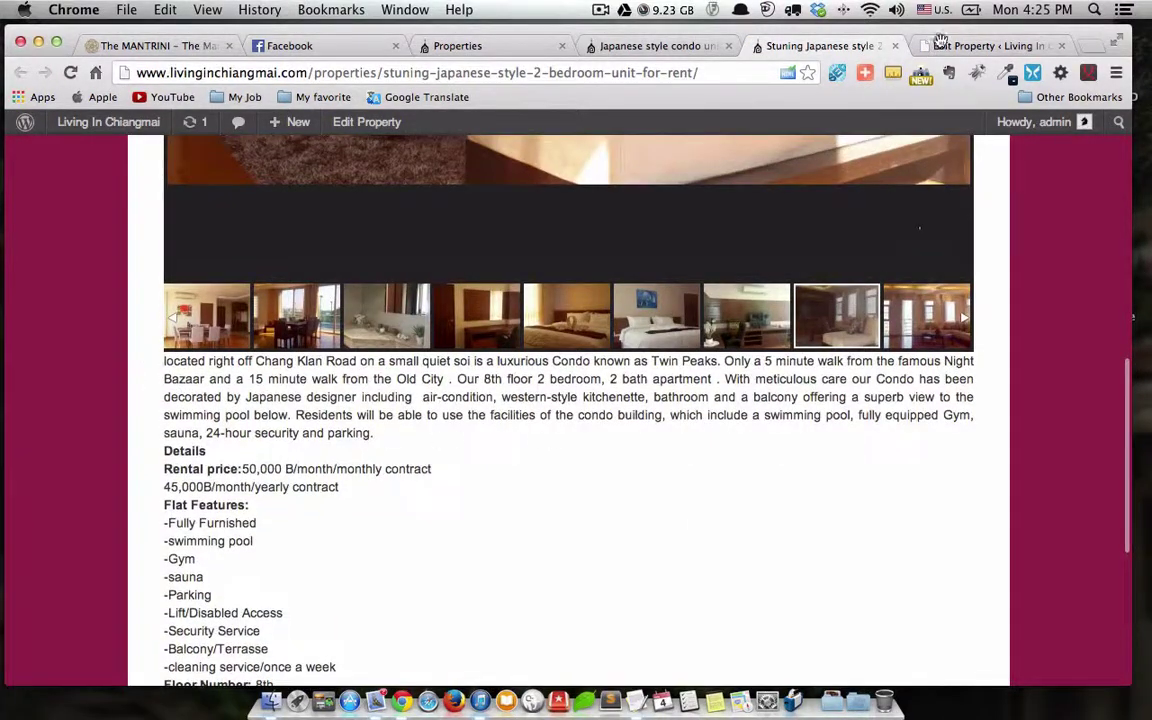
pyautogui.click(941, 42)
# - Toggle the description editor to Text and back to Visual, then drag it taller
pyautogui.scroll(-2, 841, 427)
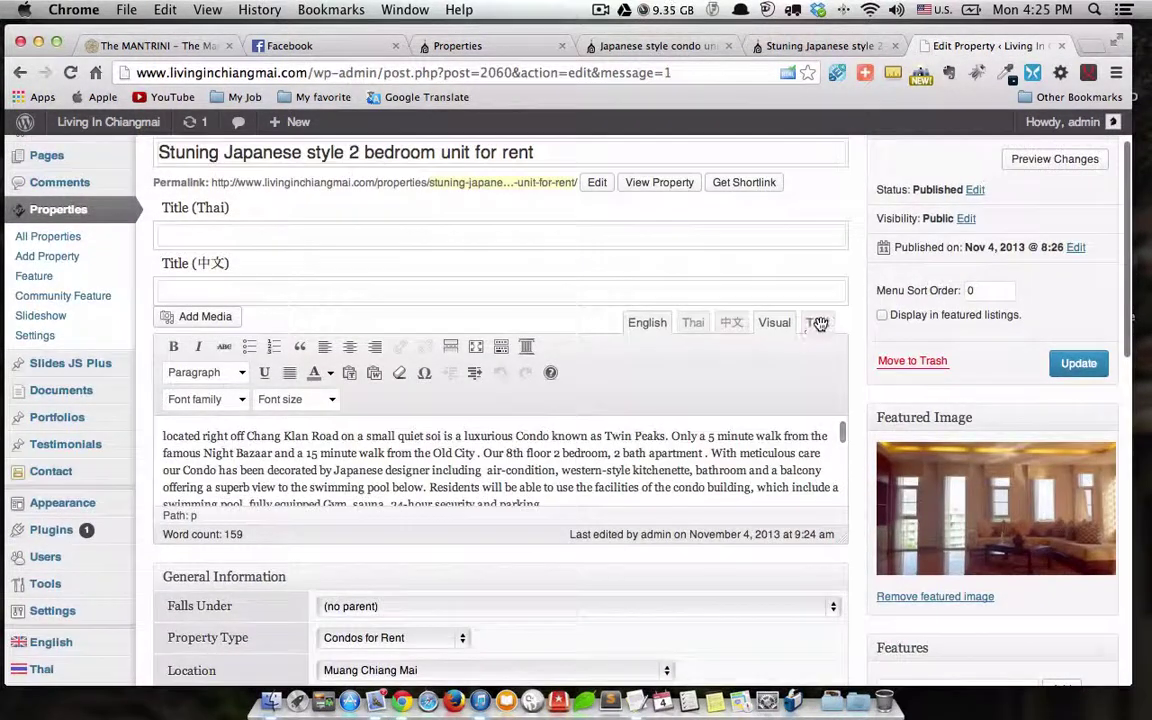
pyautogui.click(818, 322)
pyautogui.scroll(-2, 186, 409)
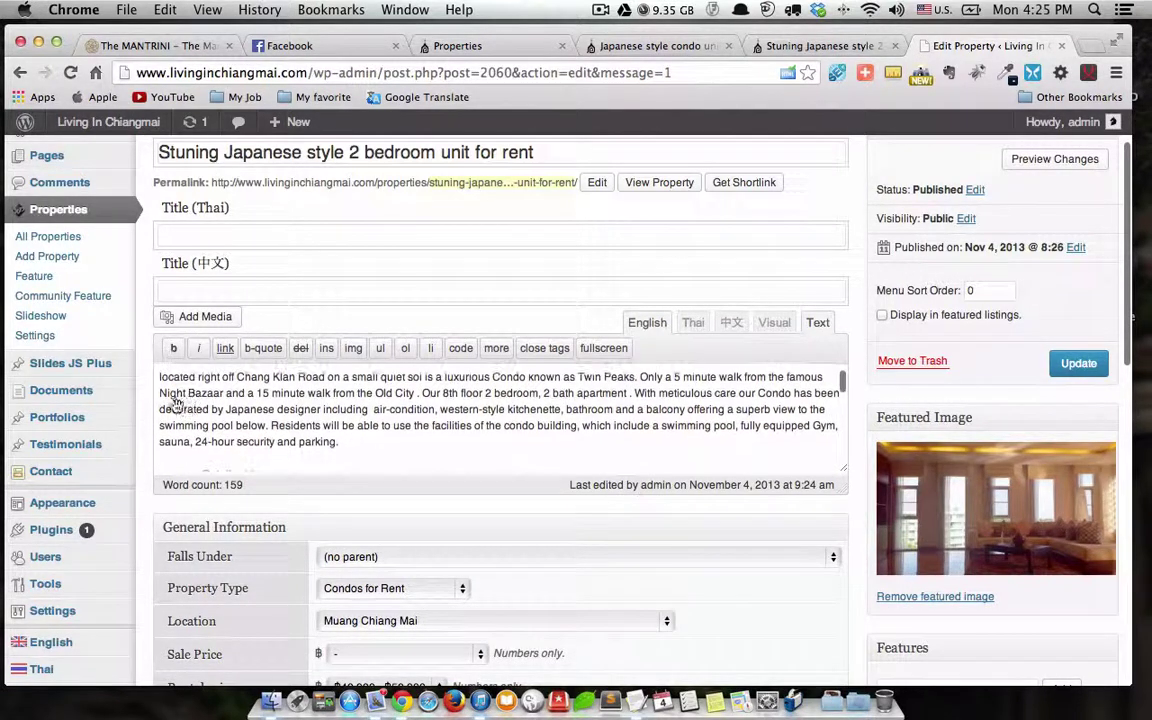
pyautogui.scroll(-3, 393, 440)
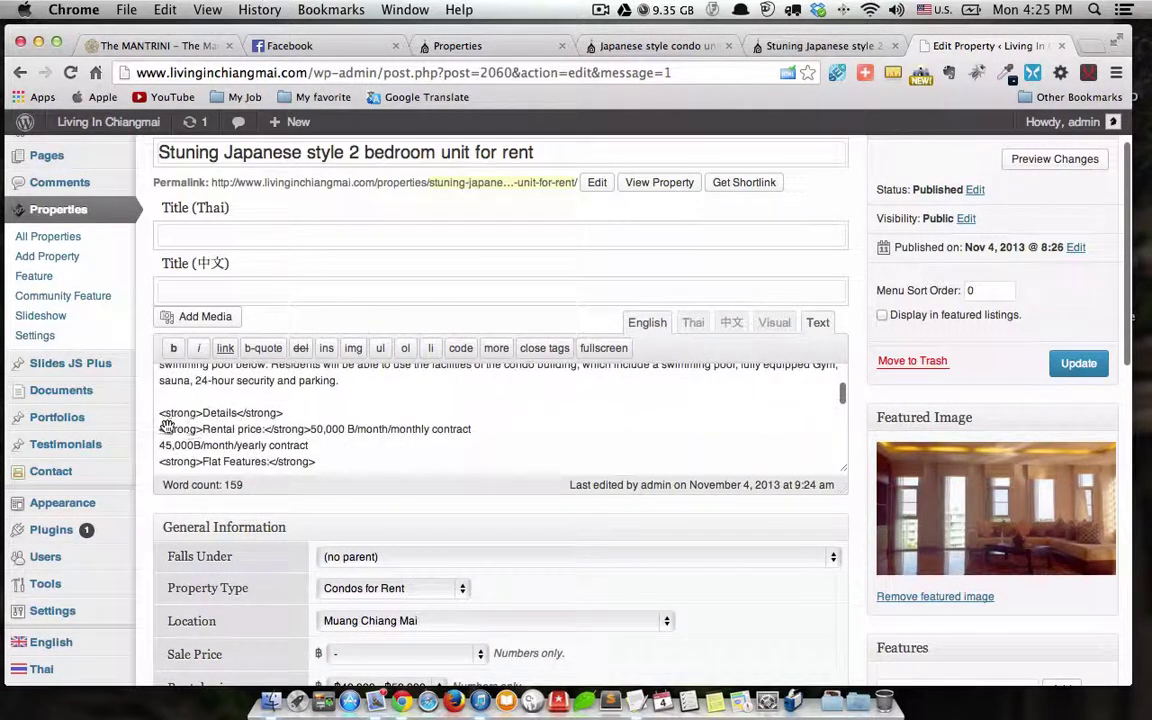
pyautogui.scroll(5, 400, 427)
pyautogui.scroll(-5, 390, 430)
pyautogui.scroll(3, 540, 452)
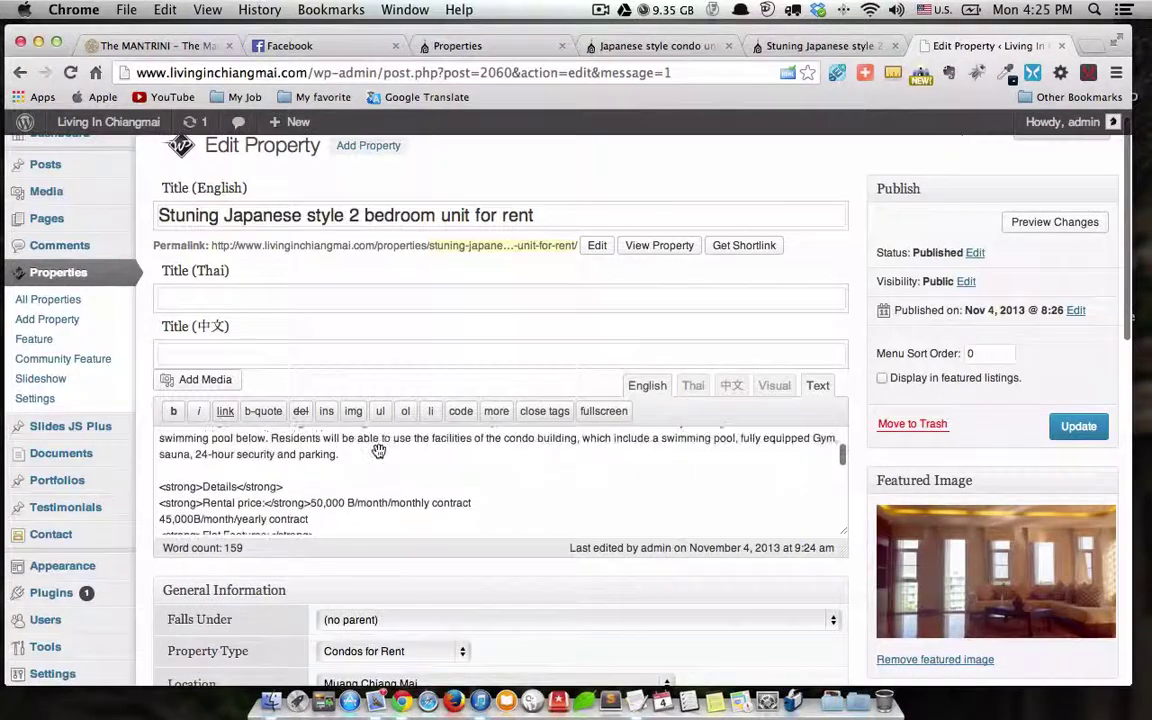
pyautogui.scroll(1, 812, 463)
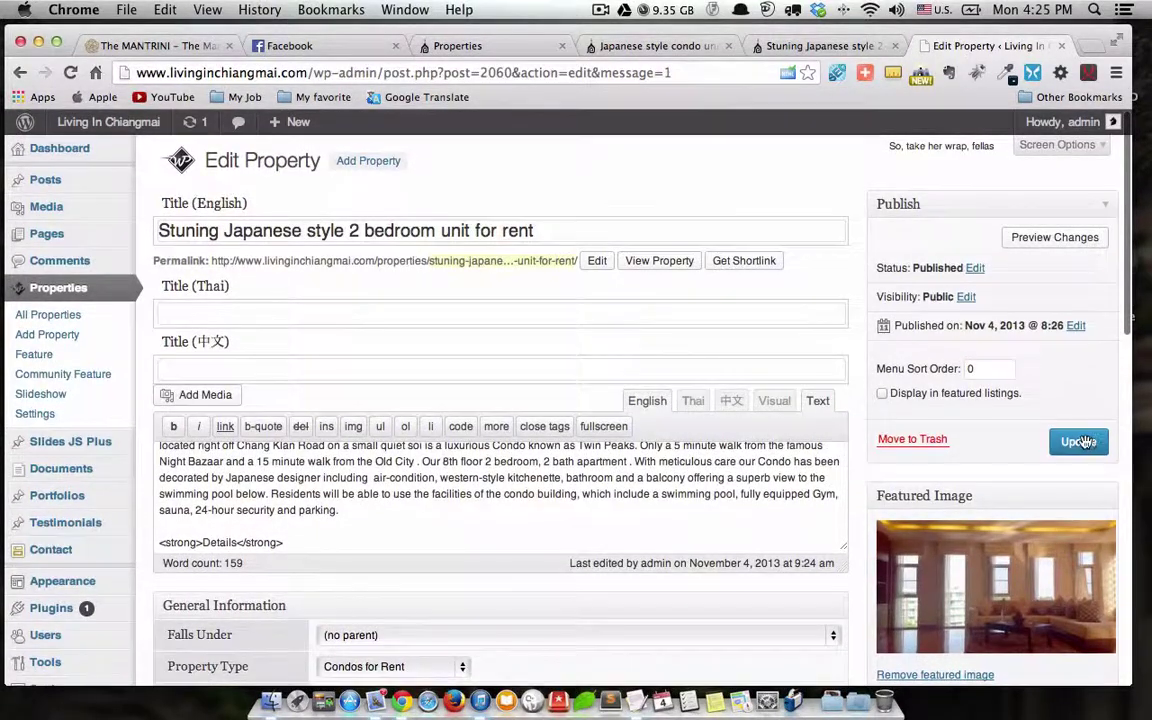
pyautogui.scroll(-3, 760, 470)
pyautogui.click(774, 400)
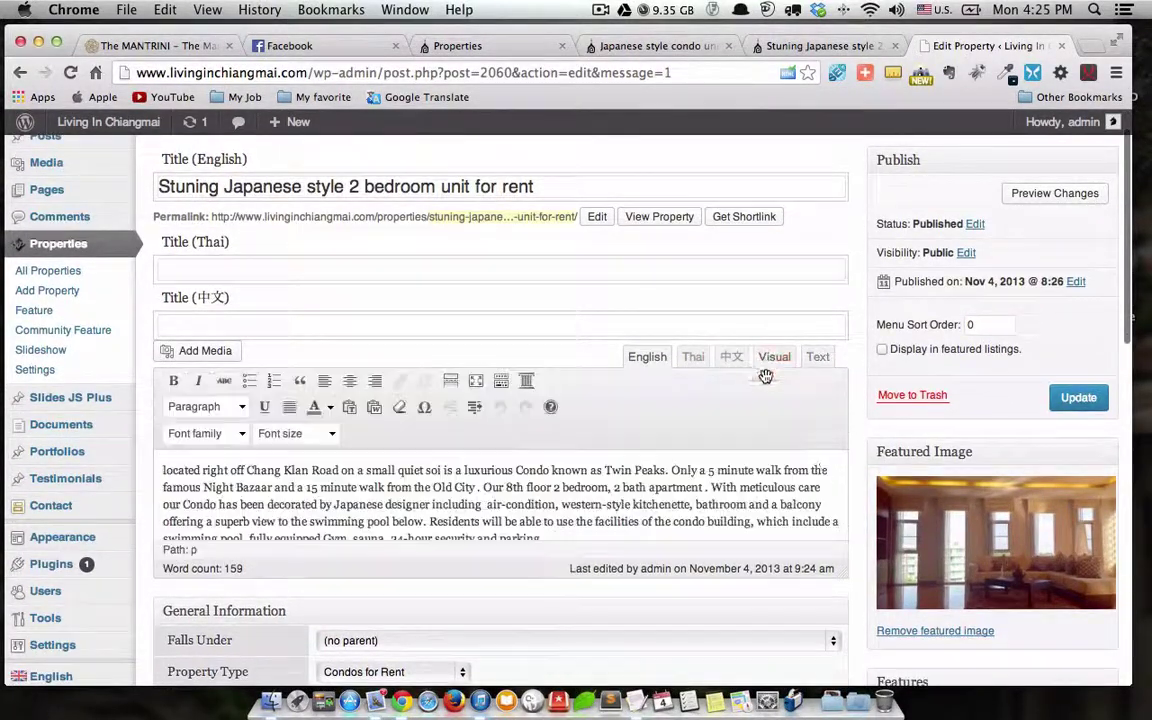
pyautogui.scroll(-3, 899, 423)
pyautogui.scroll(-2, 870, 400)
pyautogui.moveTo(831, 313); pyautogui.dragTo(828, 610)
# - Copy the plain-text listing from TextEdit and paste it over the entire WordPress description
pyautogui.click(624, 700)
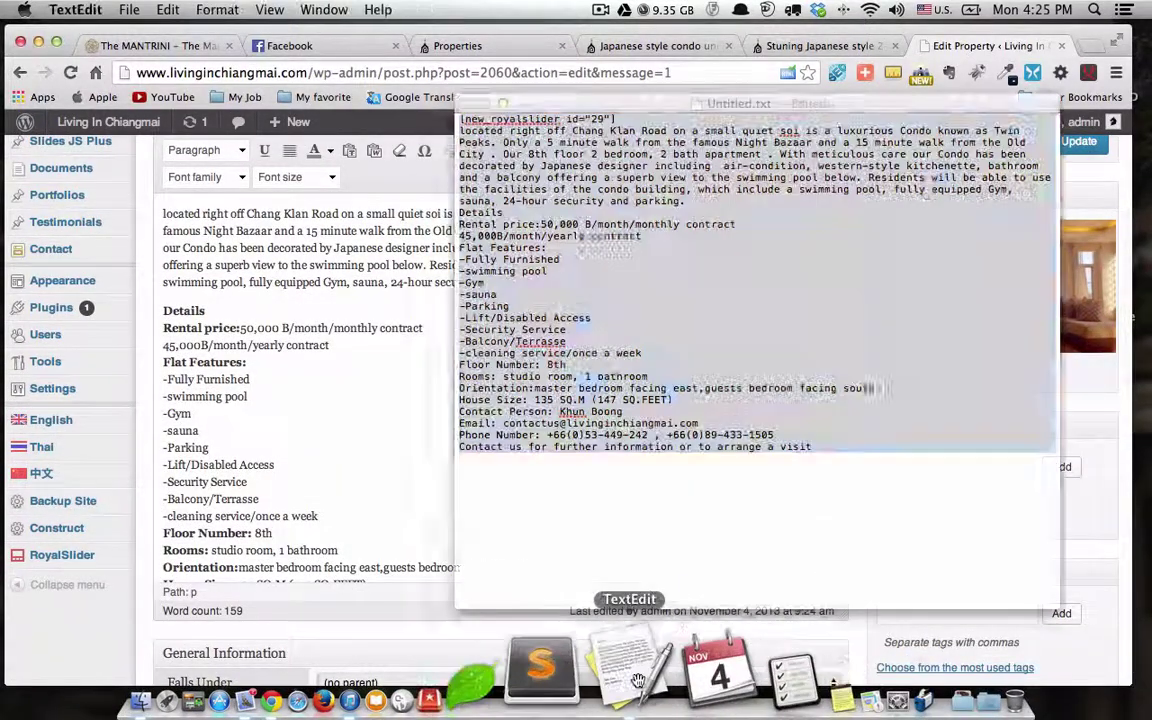
pyautogui.rightClick(718, 400)
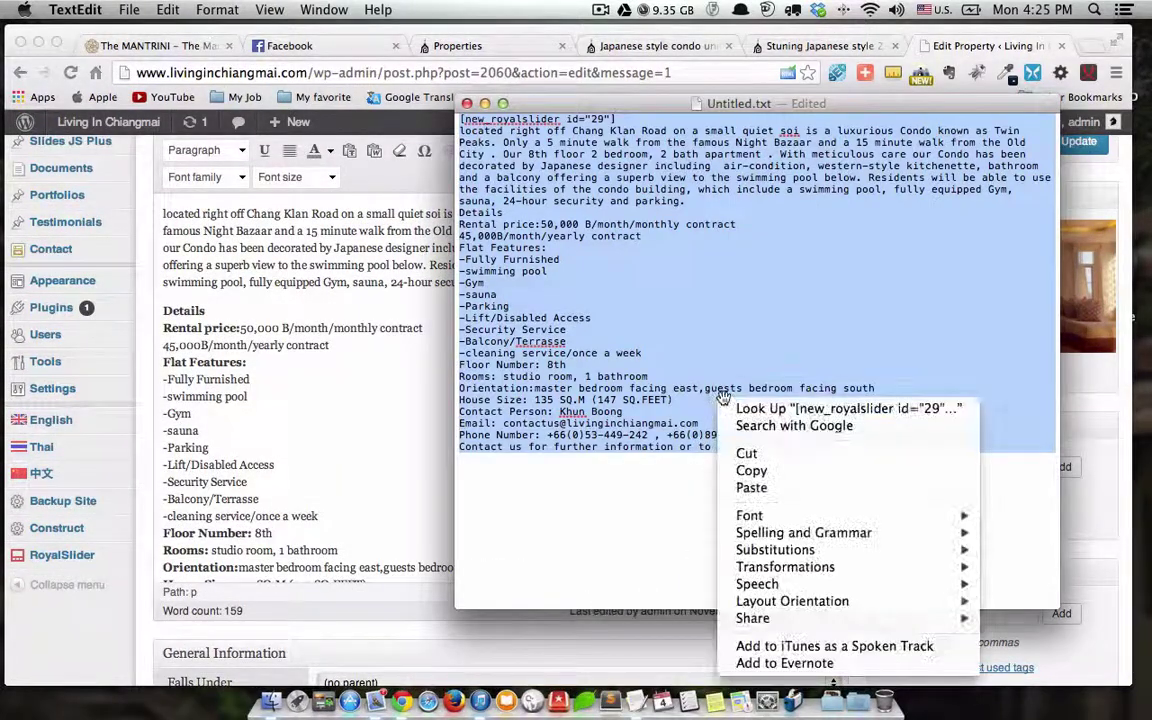
pyautogui.click(769, 470)
pyautogui.click(367, 375)
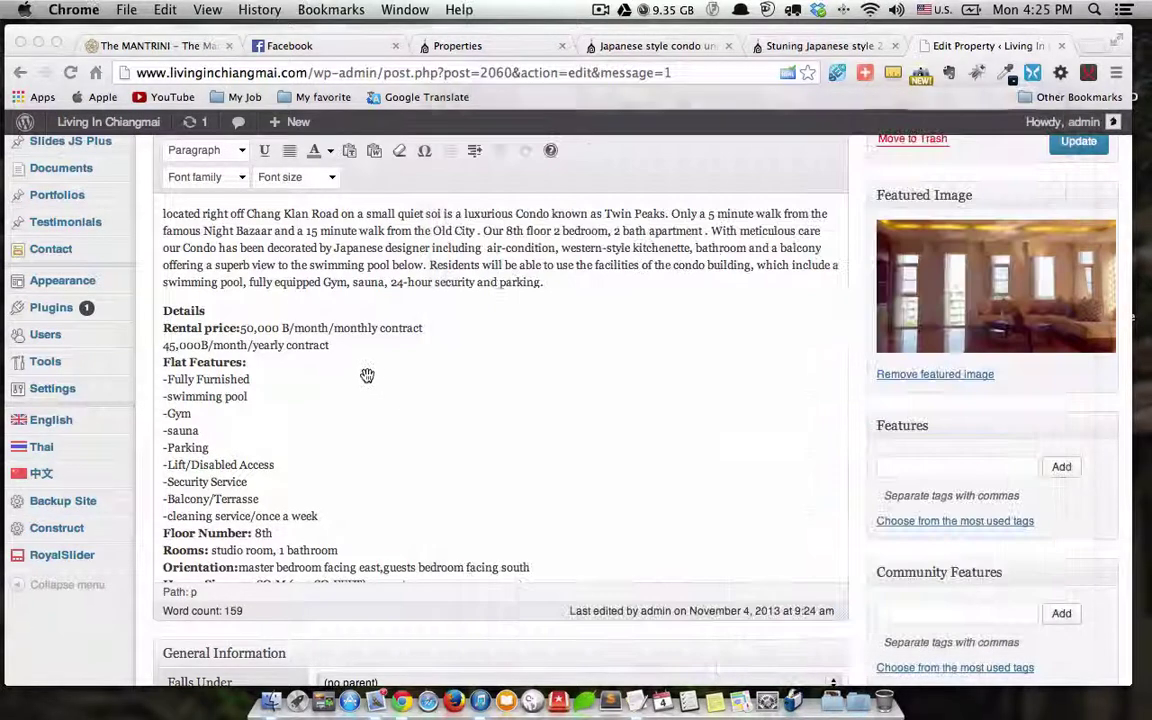
pyautogui.press('super+a')
pyautogui.click(417, 393)
pyautogui.press('super+a')
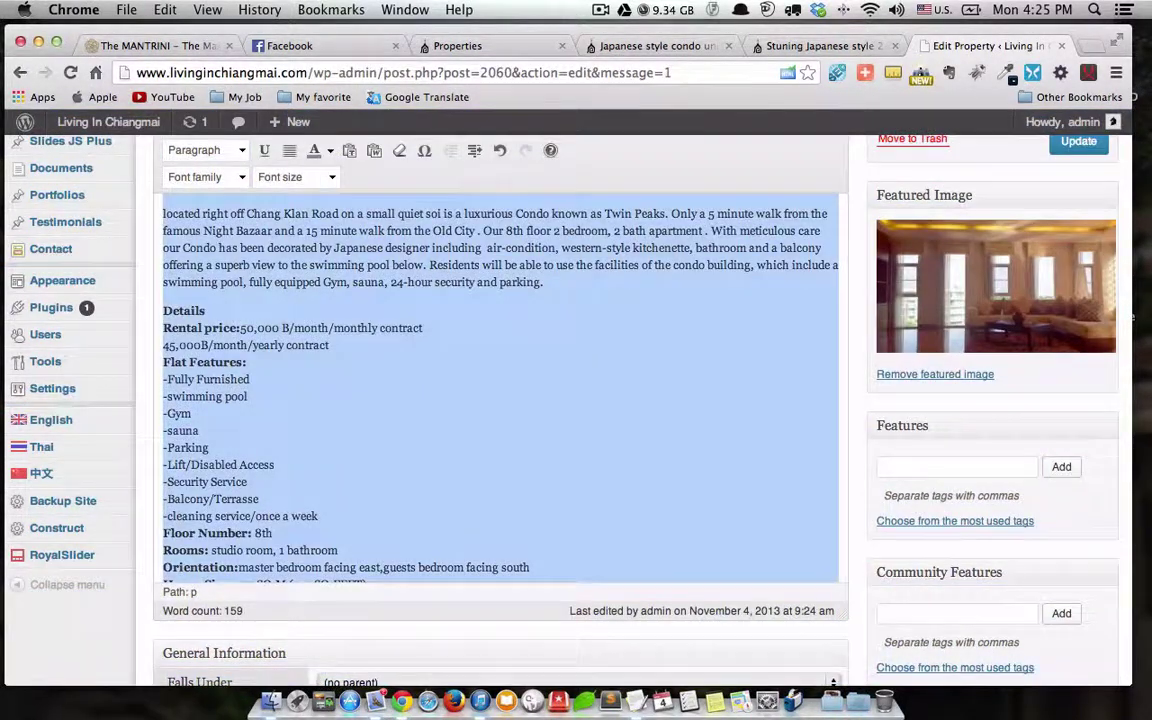
pyautogui.press('super+v')
pyautogui.scroll(1, 476, 404)
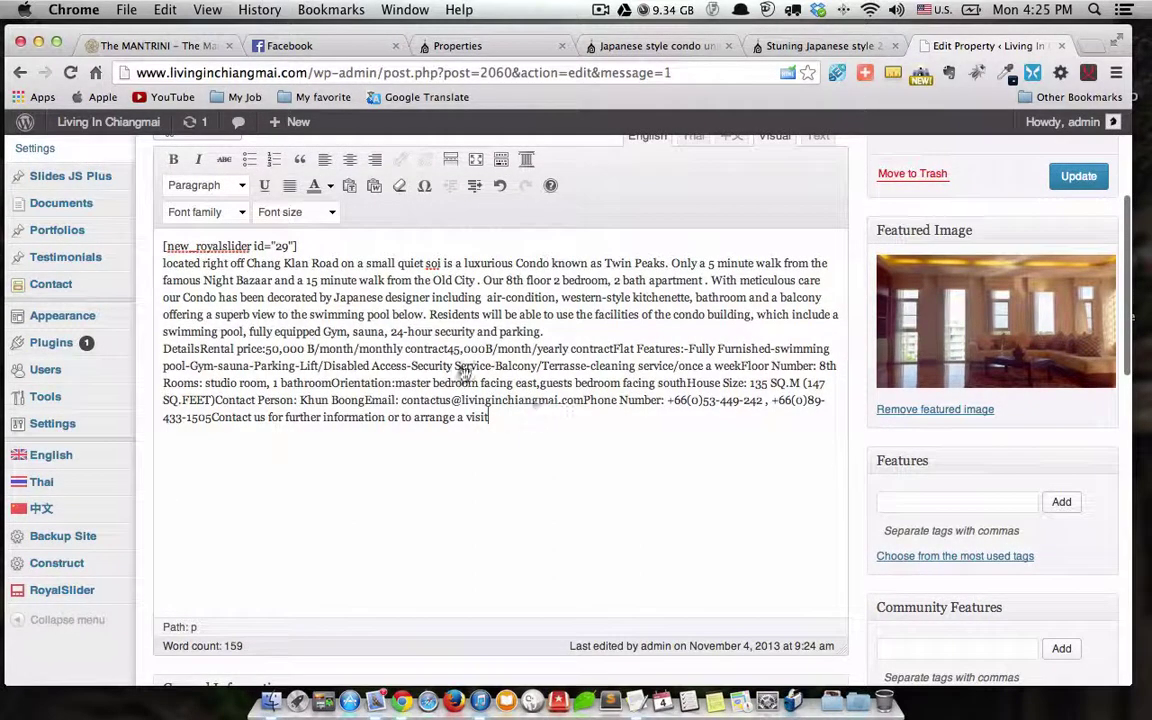
pyautogui.scroll(1, 589, 418)
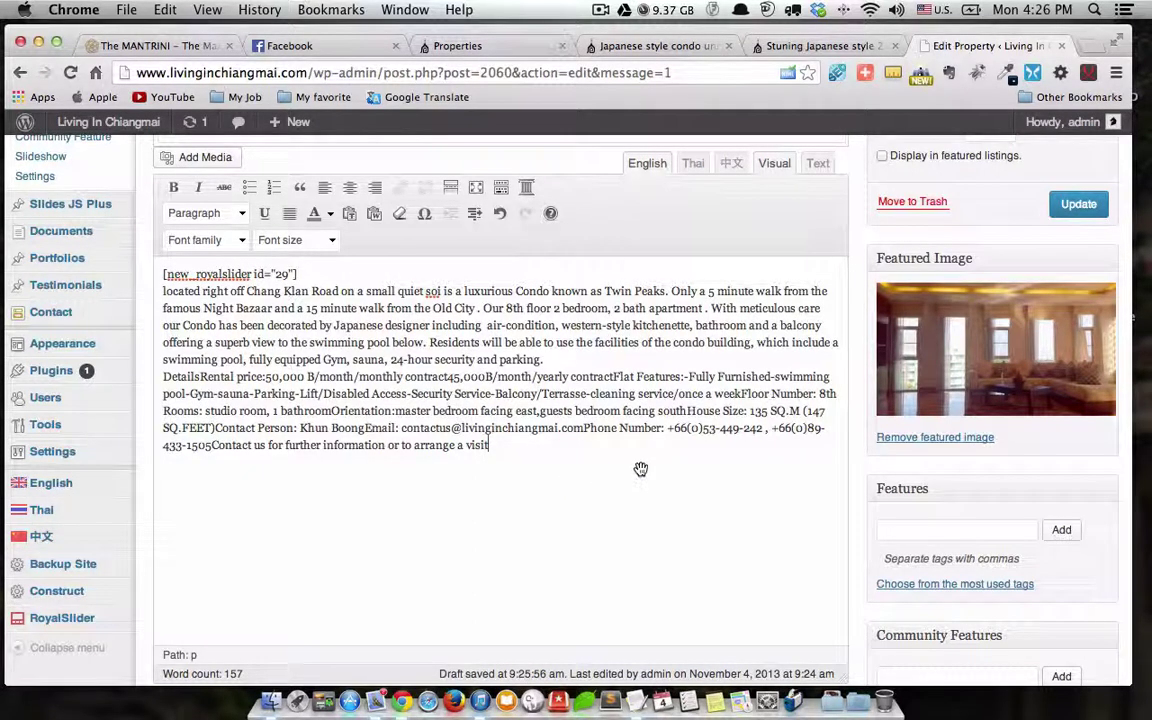
# - Undo the paste to restore the formatted description and view it as raw HTML in the Text tab
pyautogui.press('super+z')
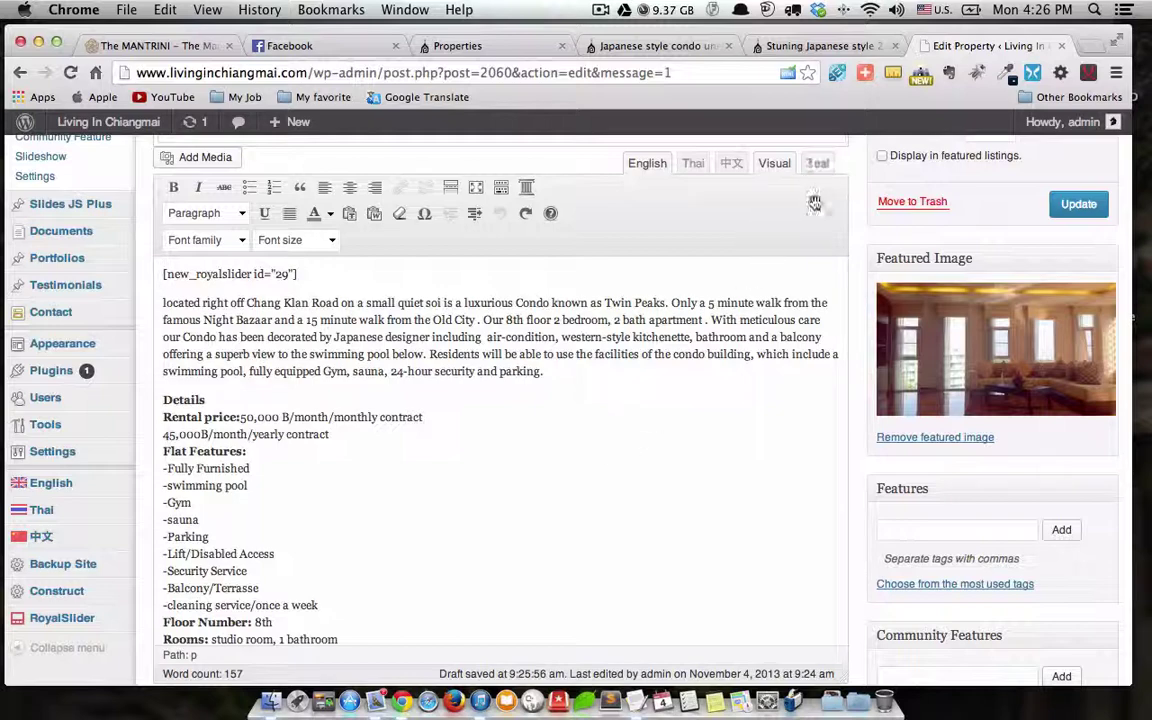
pyautogui.click(818, 163)
pyautogui.scroll(2, 598, 387)
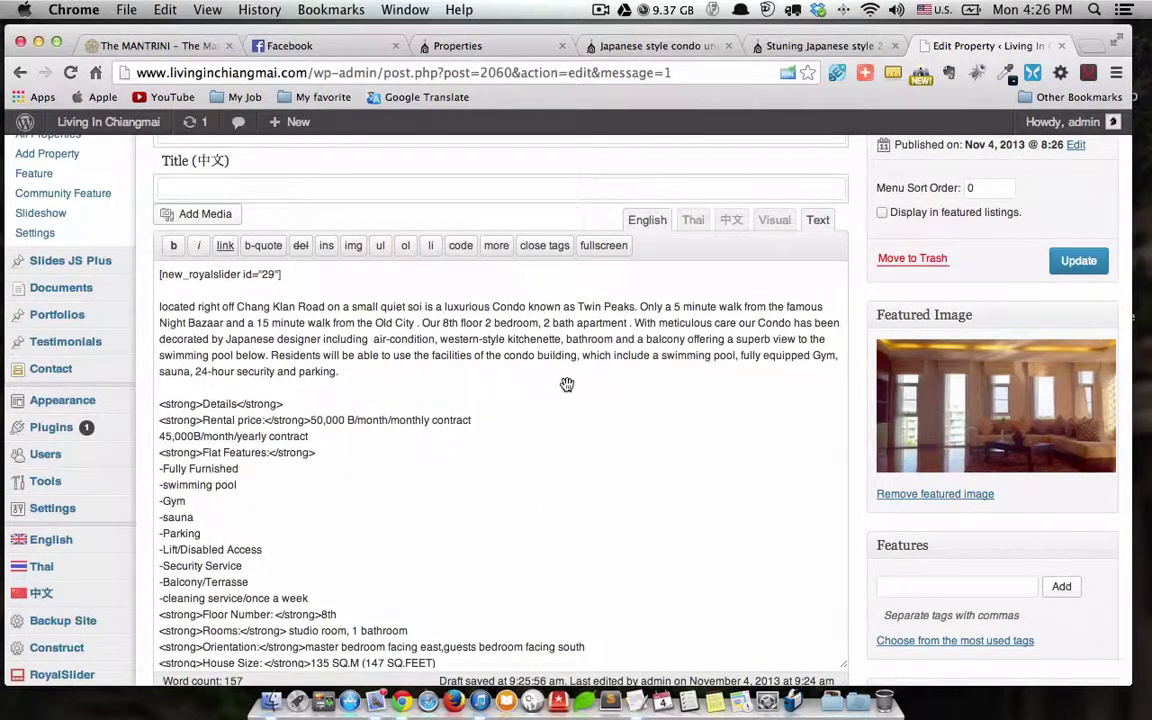
# - Mark the description paragraph's start and its end after "parking.", then return to the top
pyautogui.click(157, 306)
pyautogui.click(352, 372)
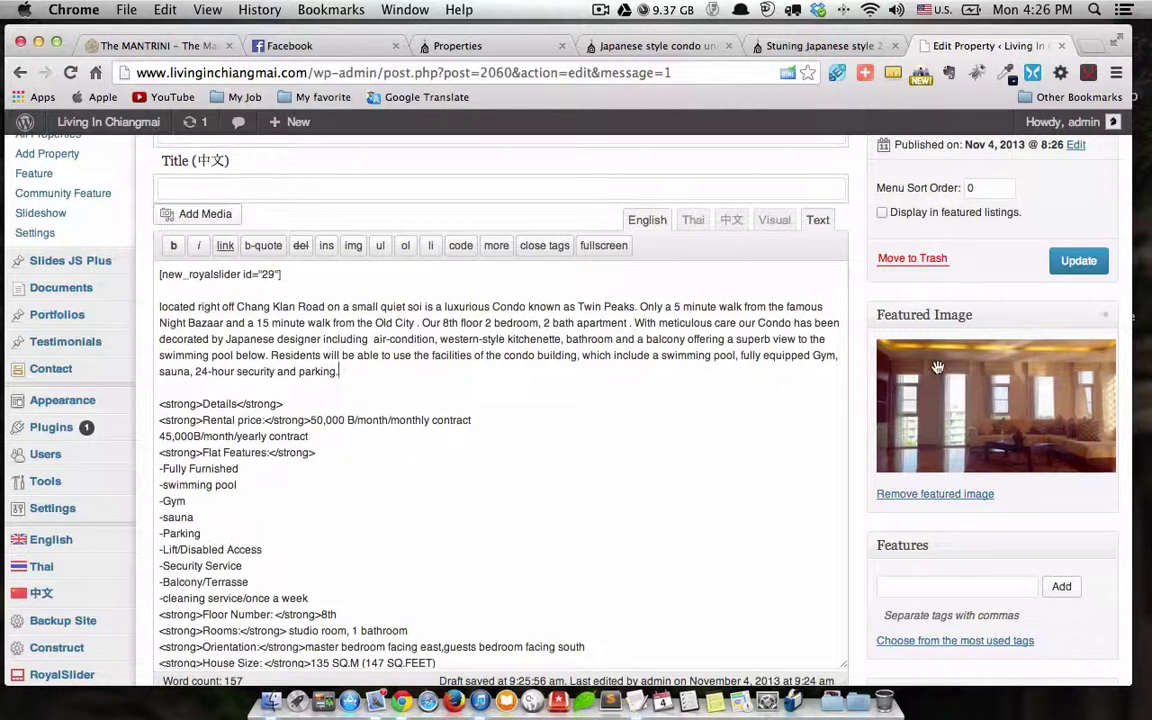
pyautogui.scroll(3, 878, 250)
pyautogui.scroll(1, 878, 250)
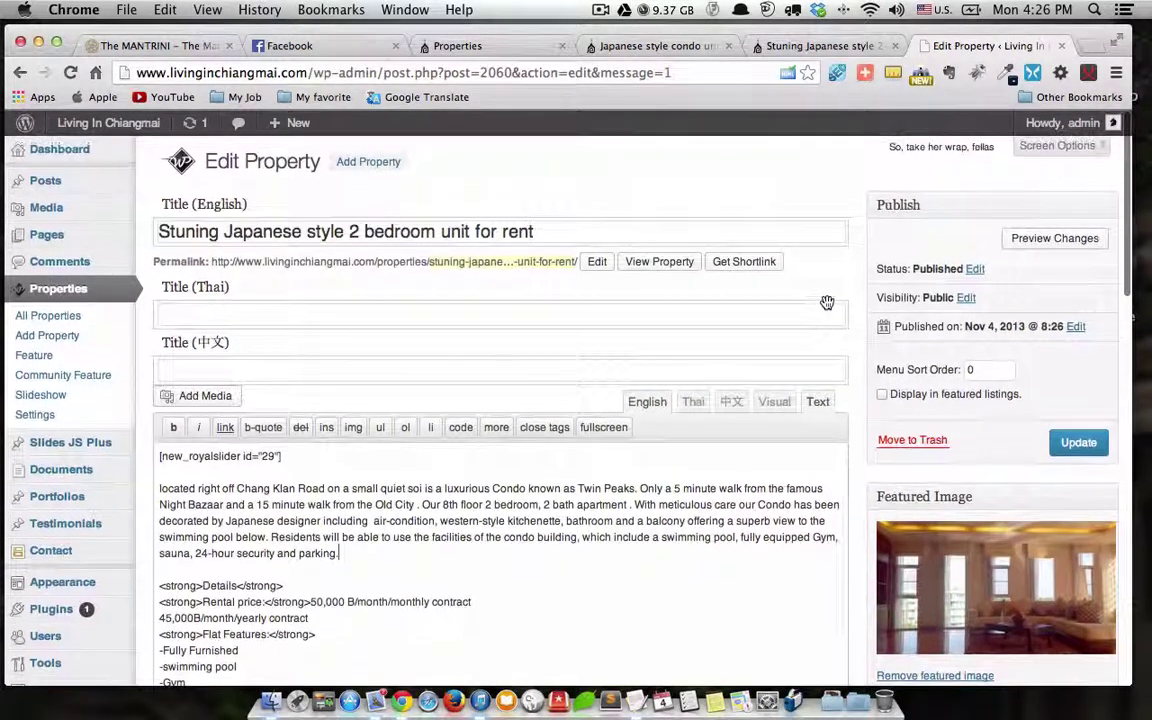